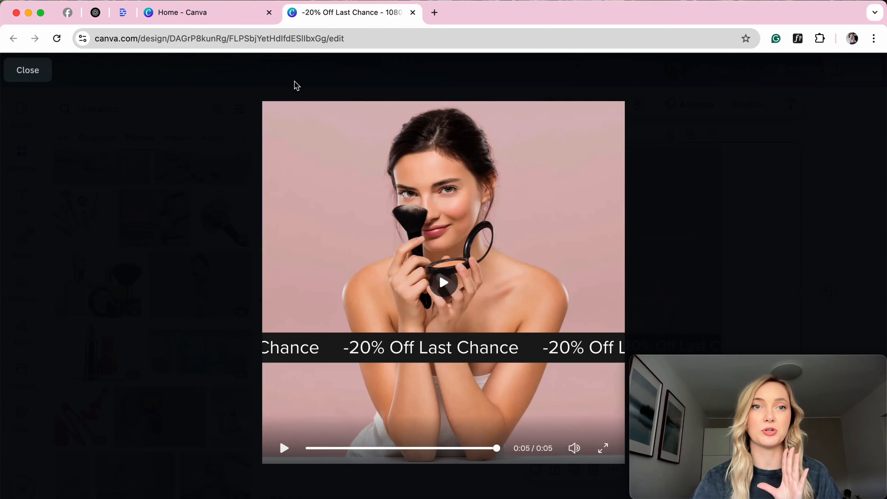
# Create a new custom-size design of 1080 × 1080 px.
pyautogui.click(224, 17)
pyautogui.doubleClick(245, 146)
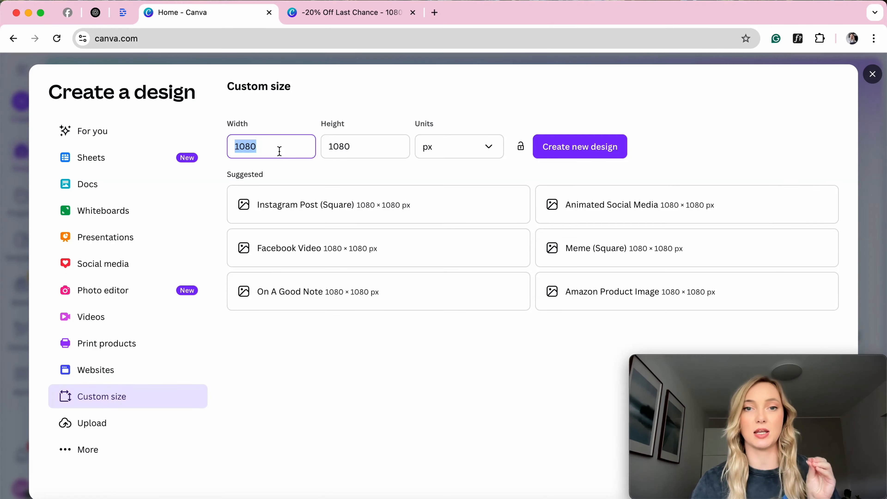
pyautogui.doubleClick(402, 147)
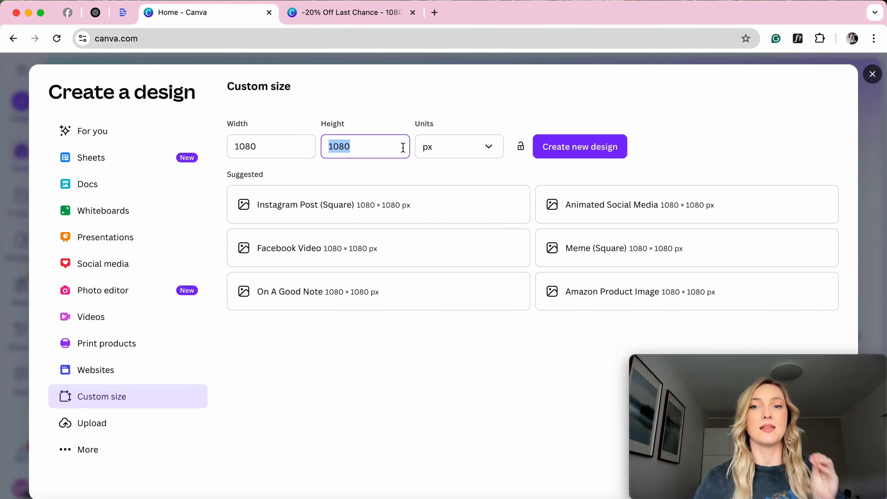
pyautogui.click(610, 150)
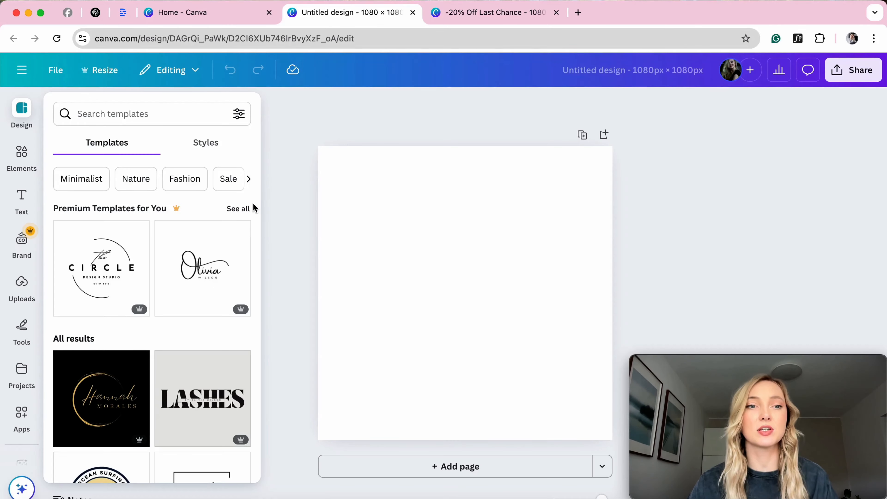
# Search the elements for cosmetics and list all matching photos.
pyautogui.click(21, 154)
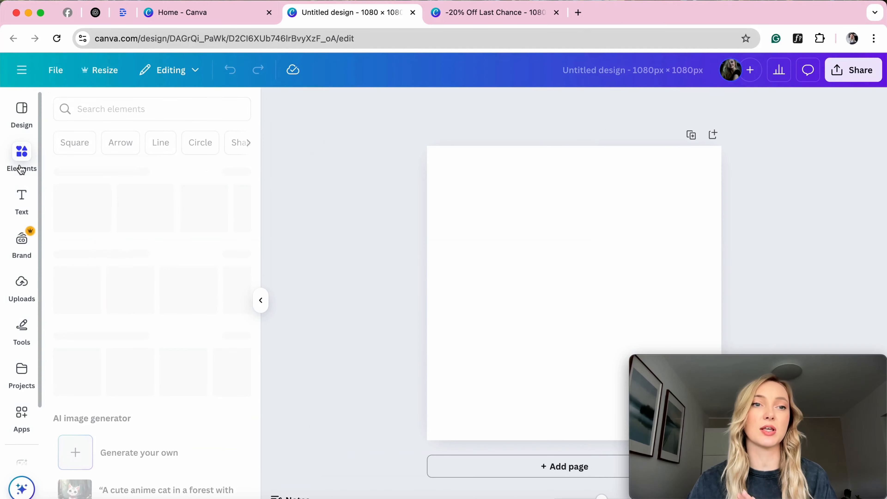
pyautogui.click(143, 113)
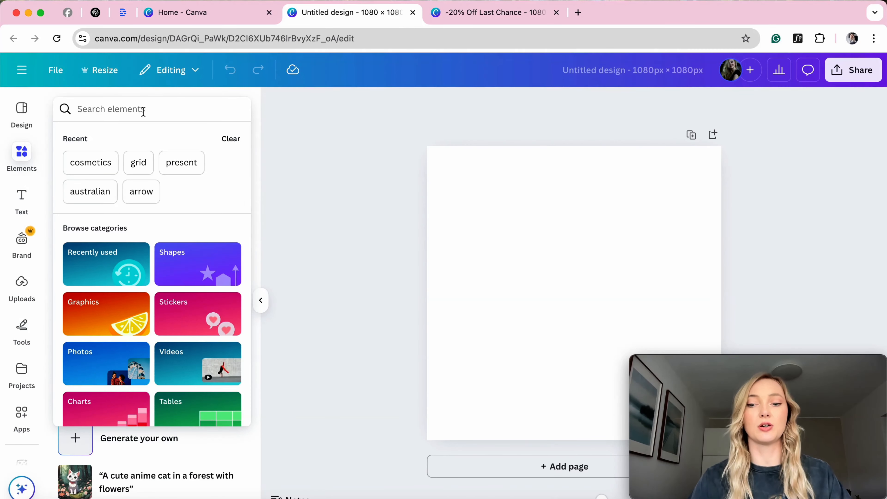
pyautogui.write('cos')
pyautogui.click(150, 160)
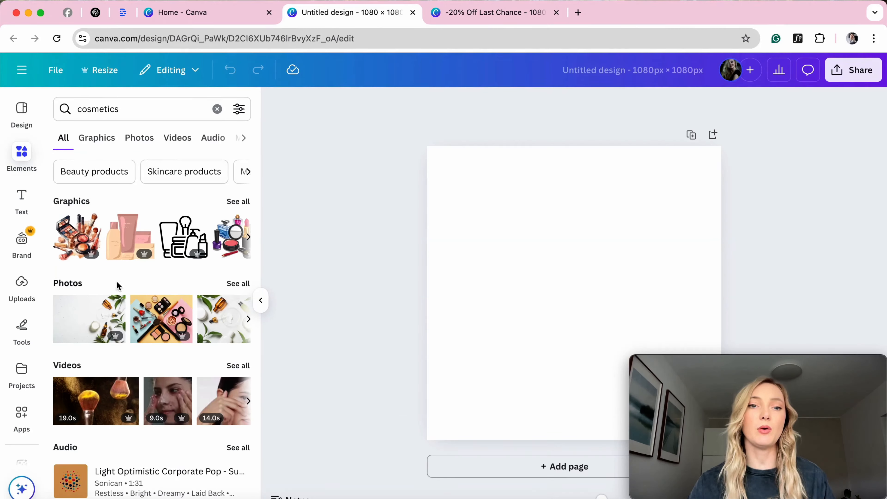
pyautogui.click(238, 284)
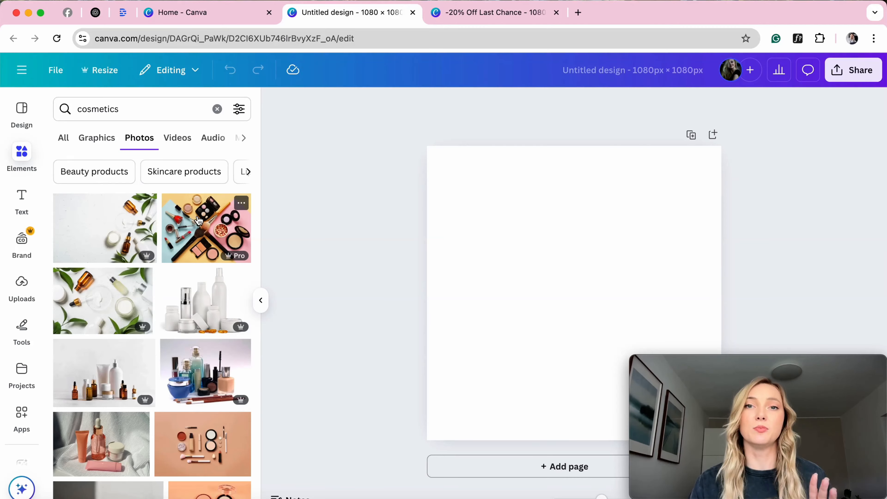
# Insert the photo of the woman with a makeup brush on a pink background and enlarge it to cover the whole page.
pyautogui.scroll(-10, 158, 325)
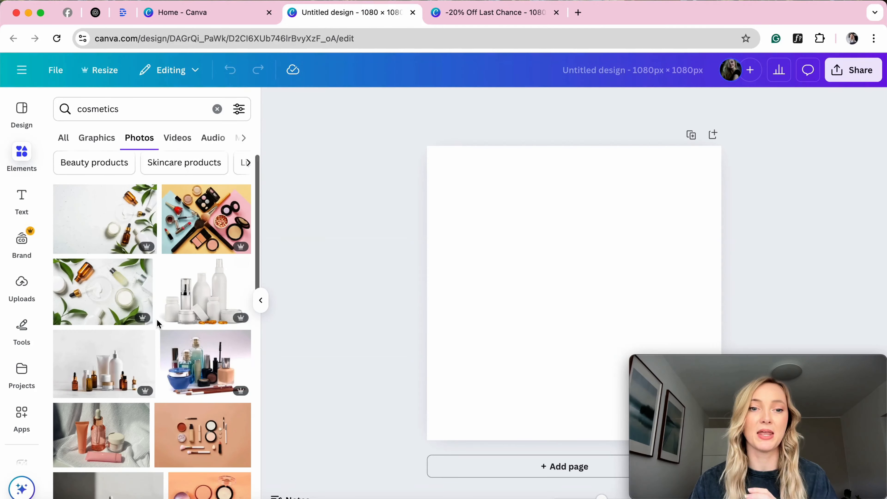
pyautogui.scroll(-5, 158, 325)
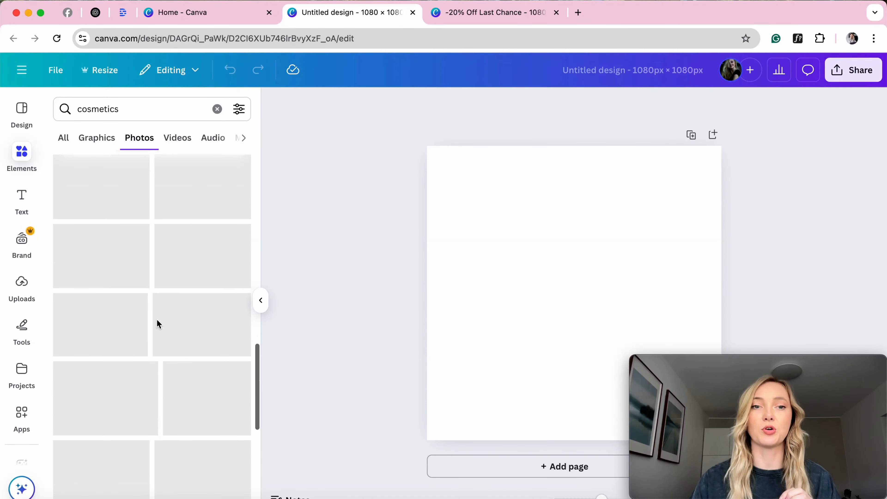
pyautogui.scroll(-8, 158, 324)
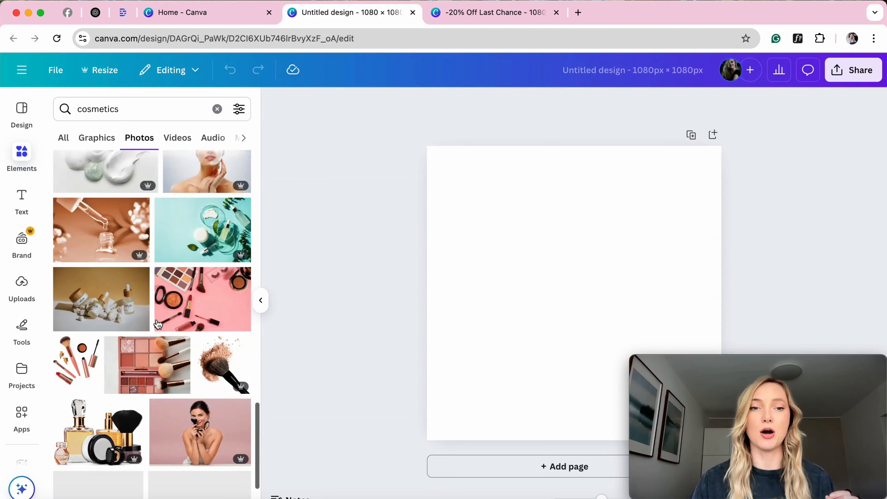
pyautogui.click(198, 306)
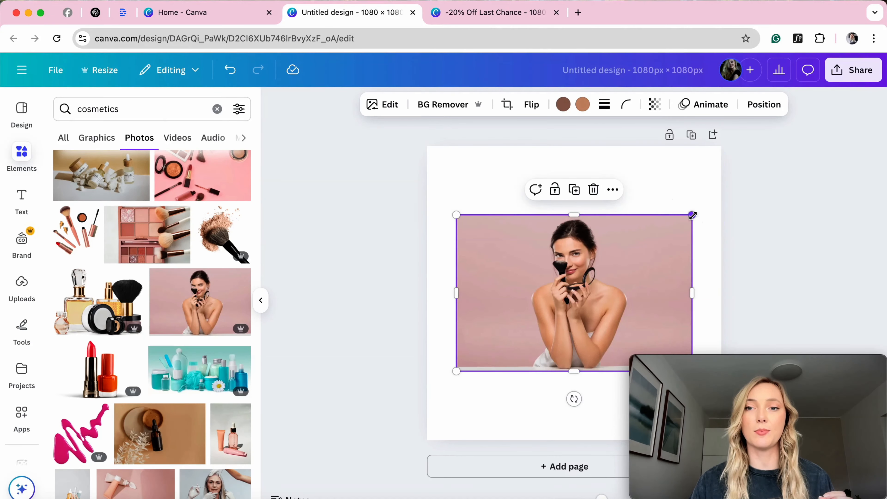
pyautogui.moveTo(692, 215); pyautogui.dragTo(796, 144)
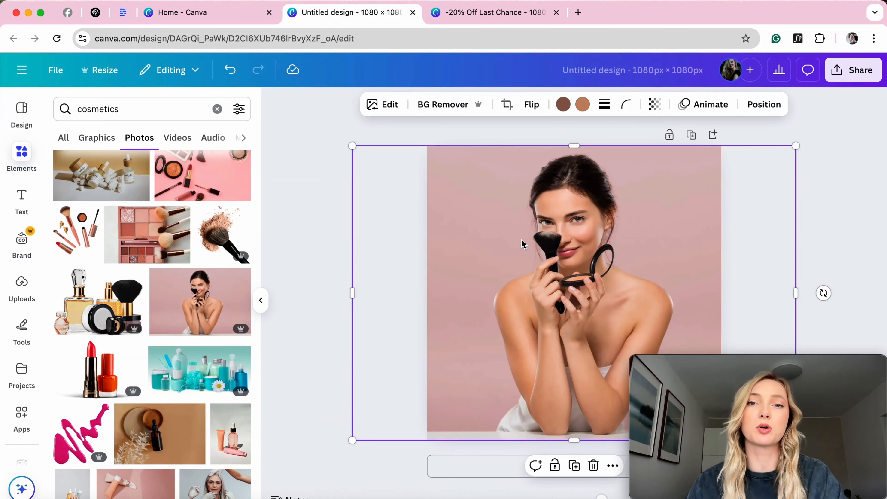
# Add a text box over the photo, set its font to Proxima Nova and enlarge the text to size 56.
pyautogui.click(22, 201)
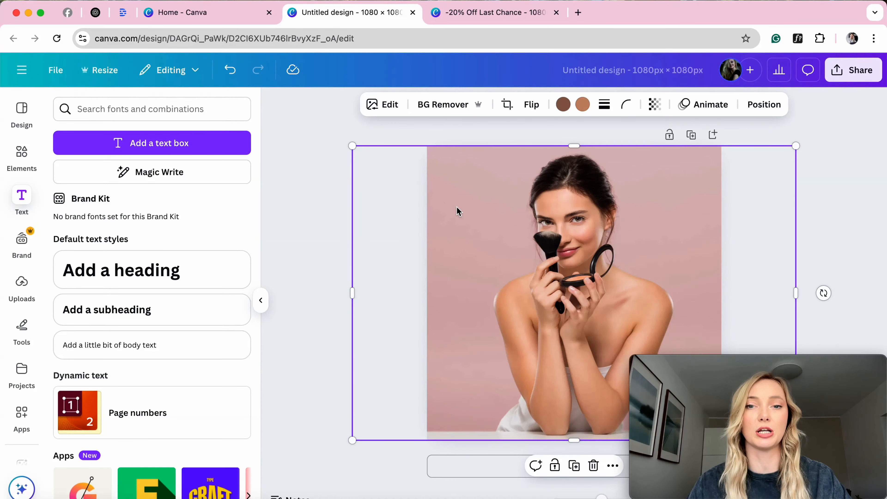
pyautogui.click(289, 196)
pyautogui.press('t')
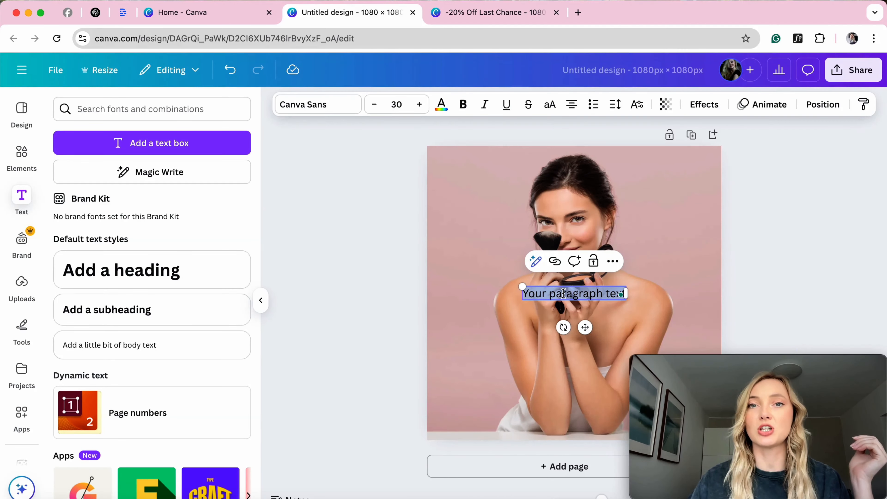
pyautogui.click(310, 111)
pyautogui.click(115, 305)
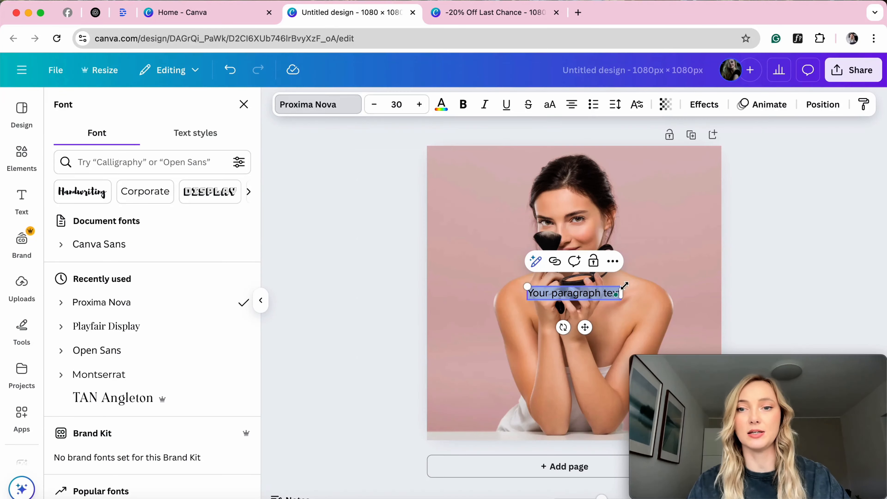
pyautogui.moveTo(625, 281); pyautogui.dragTo(666, 276)
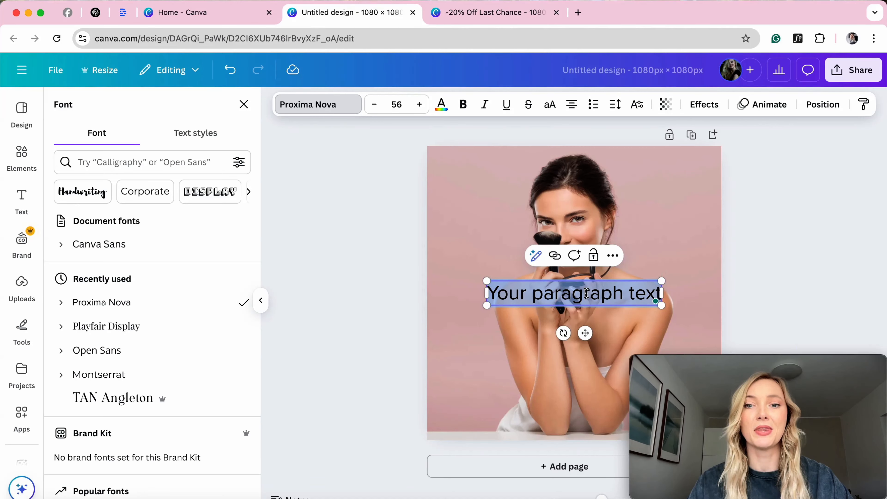
# Replace the placeholder text with "20% Off Last Chance".
pyautogui.write('29')
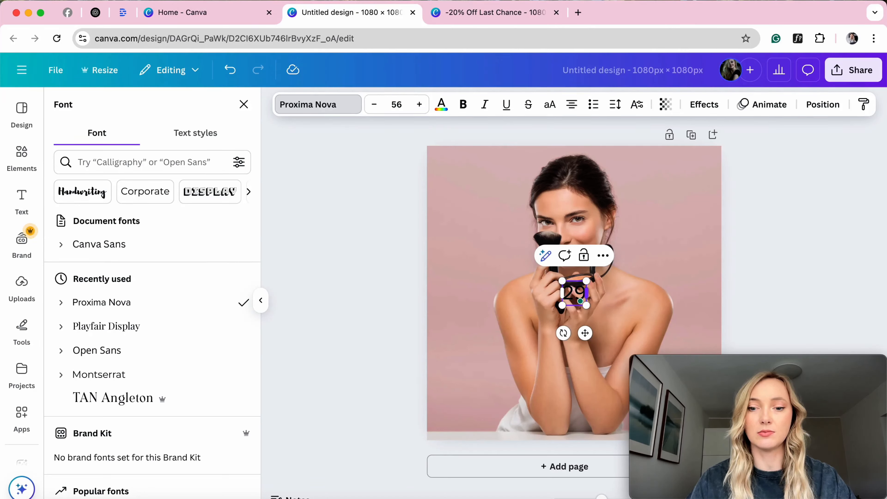
pyautogui.press('BackSpace')
pyautogui.write('0')
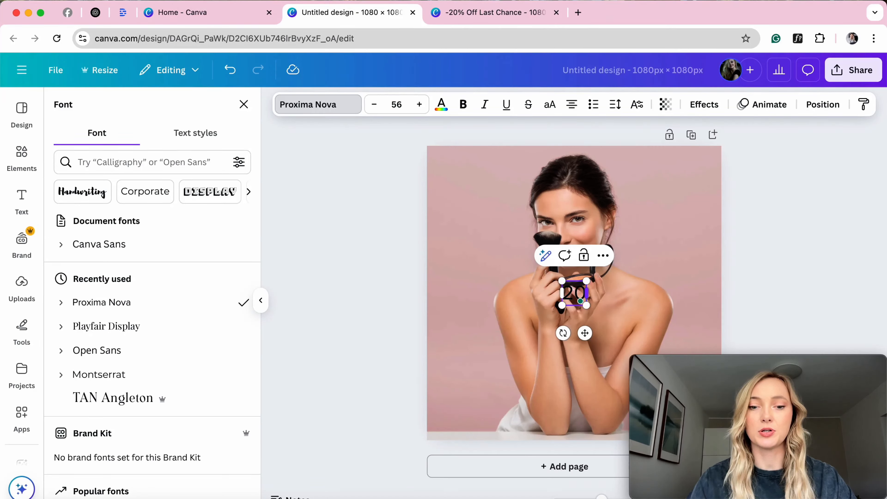
pyautogui.write('% Off Last Chance')
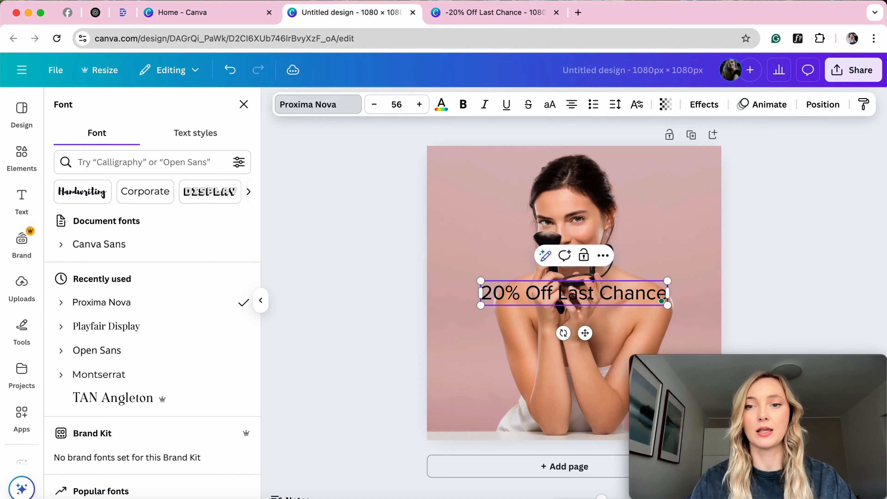
pyautogui.click(564, 293)
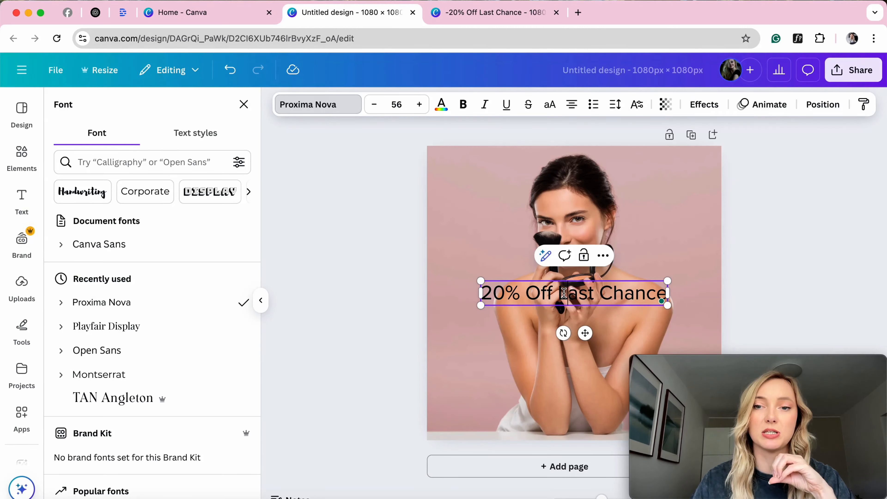
pyautogui.moveTo(563, 293); pyautogui.dragTo(643, 293)
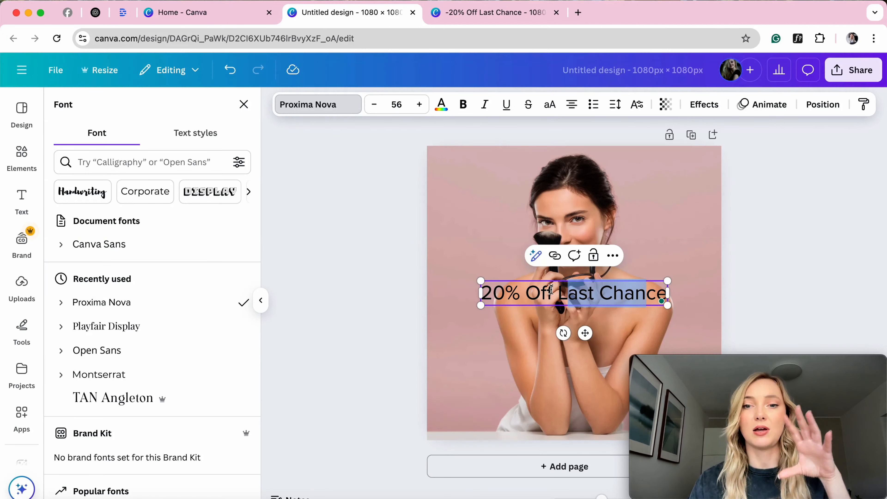
pyautogui.moveTo(559, 293); pyautogui.dragTo(632, 292)
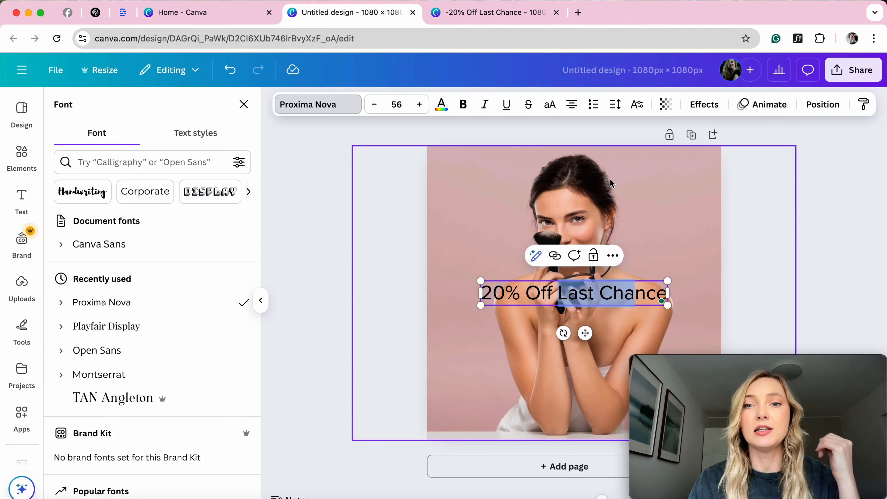
pyautogui.click(592, 161)
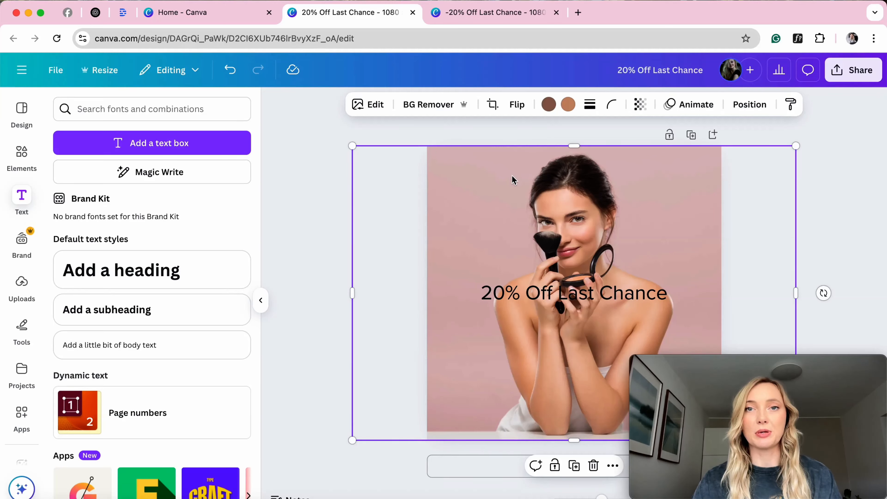
# Apply the Background effect to the "20% Off Last Chance" text and set its roundness to 0.
pyautogui.click(528, 296)
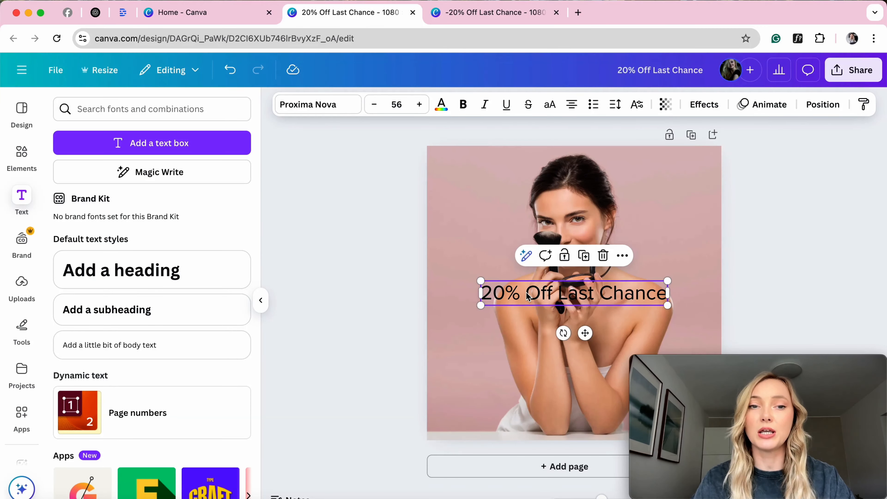
pyautogui.click(714, 109)
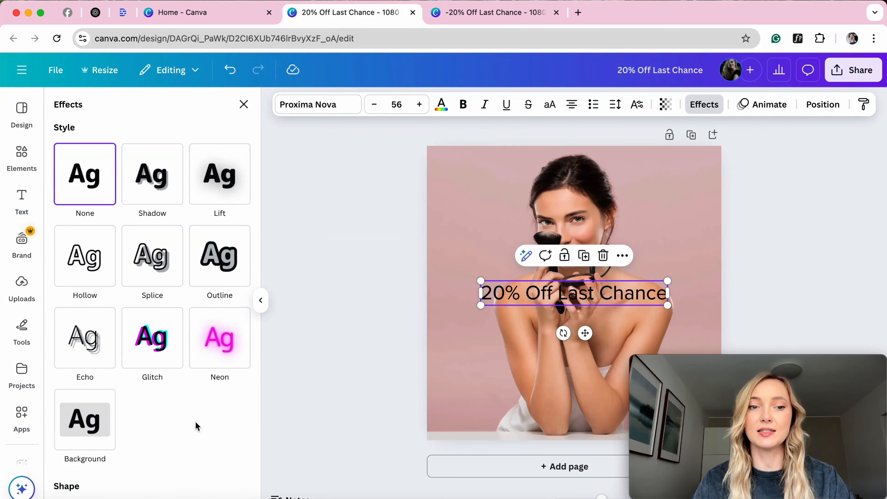
pyautogui.click(91, 434)
pyautogui.scroll(-6, 191, 430)
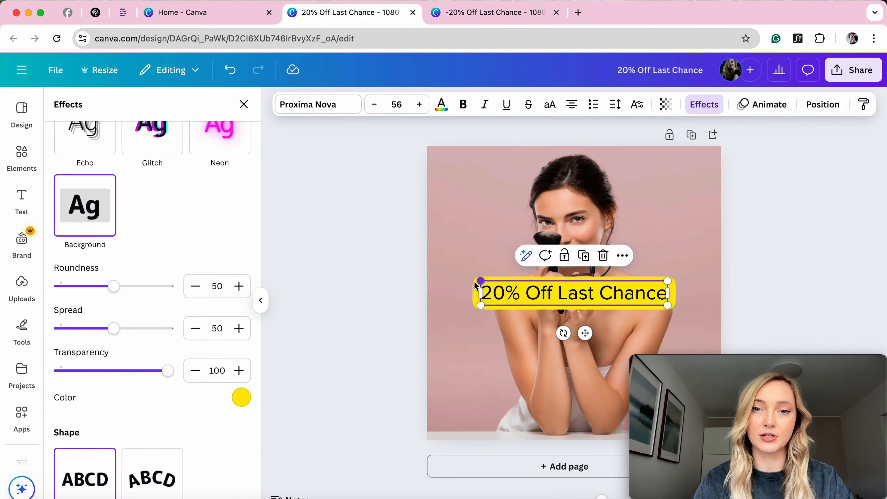
pyautogui.moveTo(114, 286); pyautogui.dragTo(46, 293)
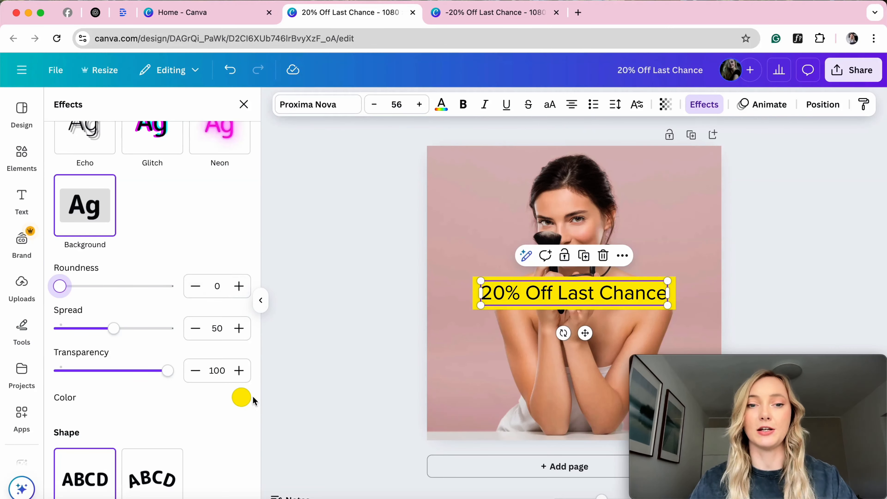
# Change the text's background color to dark grey #363636 and the text color to white.
pyautogui.click(241, 398)
pyautogui.click(83, 244)
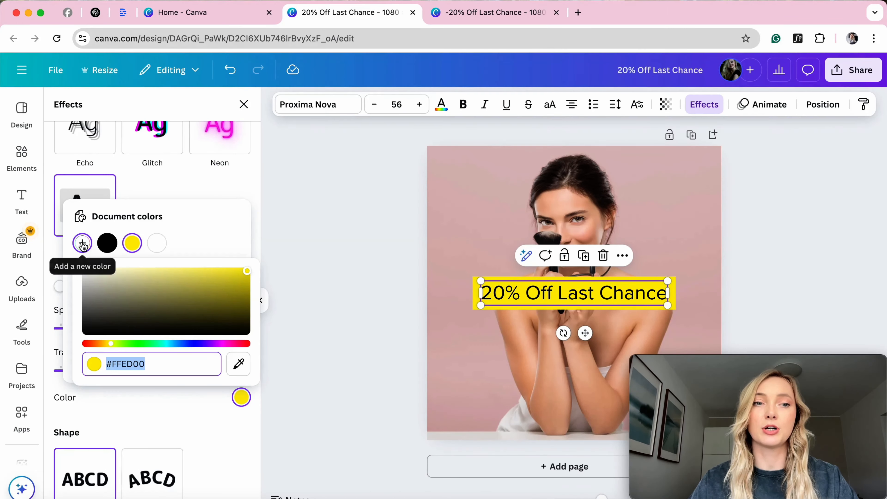
pyautogui.moveTo(103, 315); pyautogui.dragTo(61, 326)
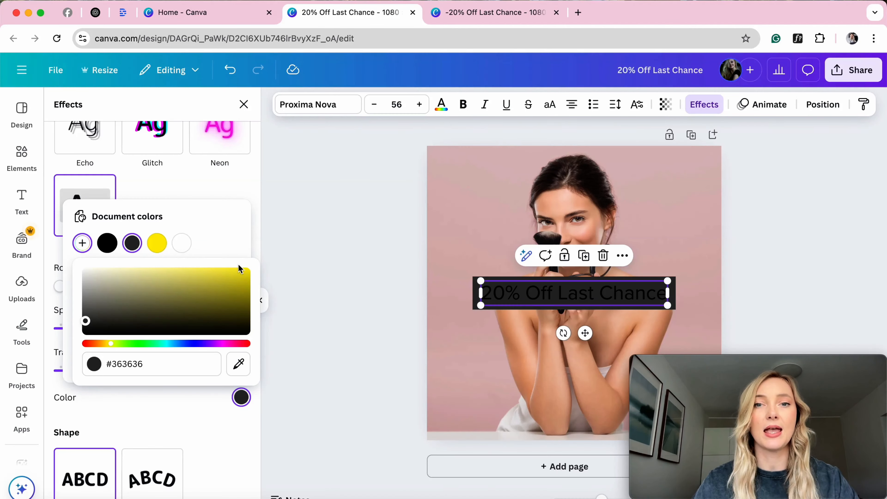
pyautogui.click(442, 104)
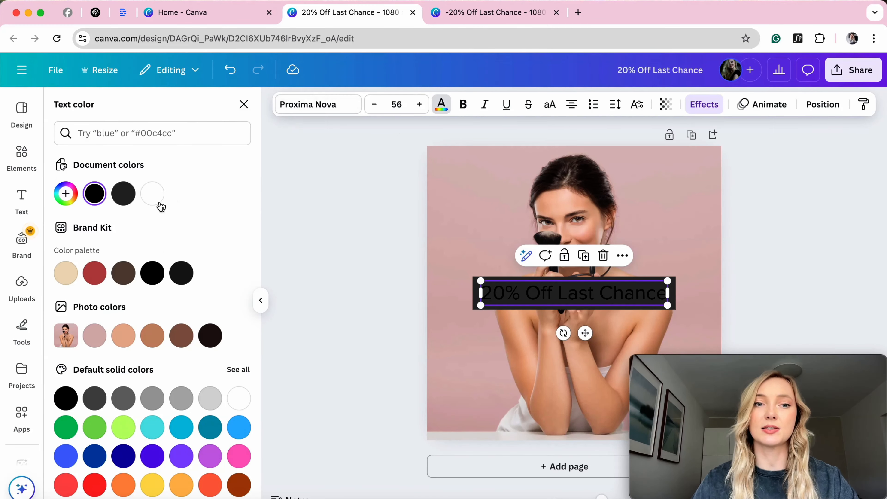
pyautogui.click(152, 193)
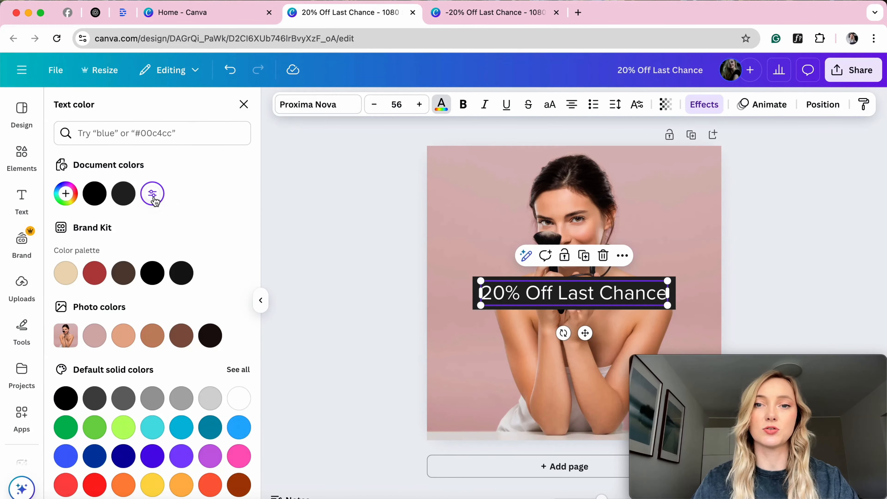
pyautogui.doubleClick(585, 292)
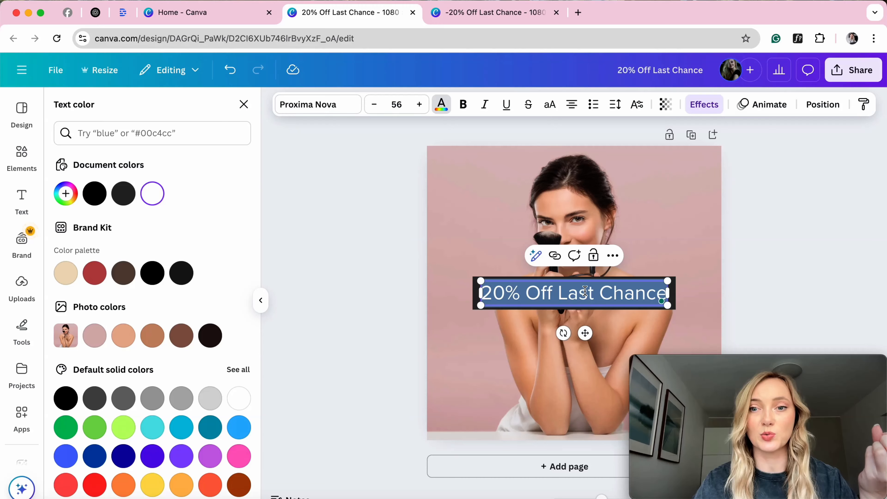
pyautogui.doubleClick(585, 291)
pyautogui.tripleClick(492, 295)
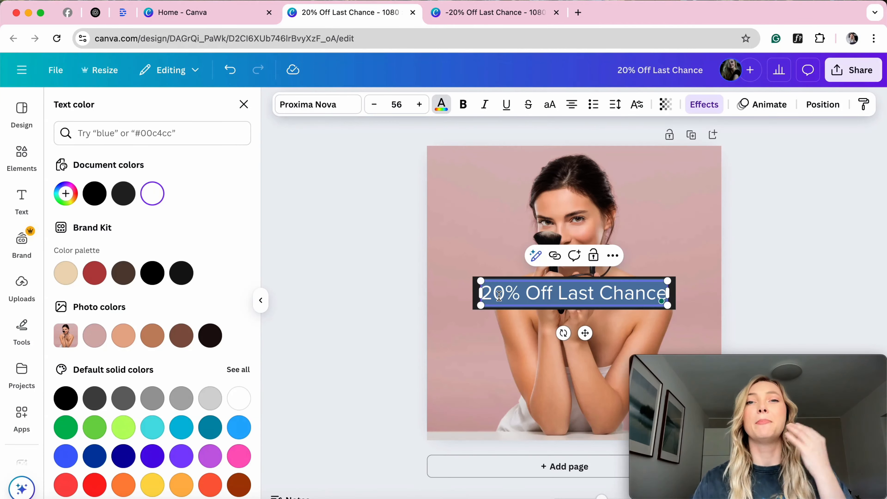
pyautogui.click(560, 198)
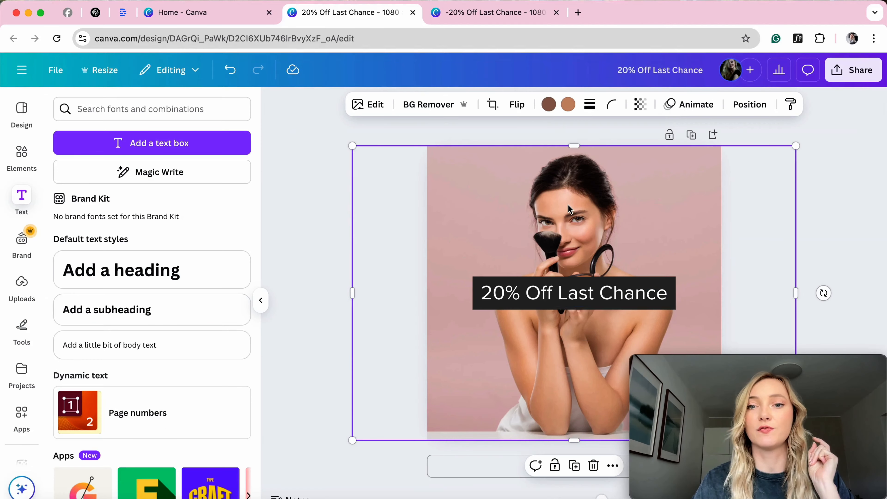
pyautogui.click(532, 294)
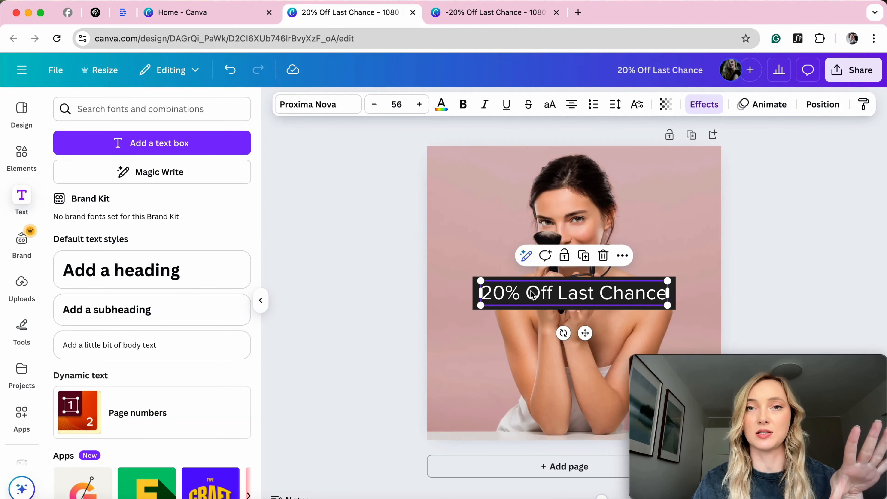
# Copy the banner text and paste a second "20% Off Last Chance" after it, separated by a wide gap of spaces.
pyautogui.click(541, 201)
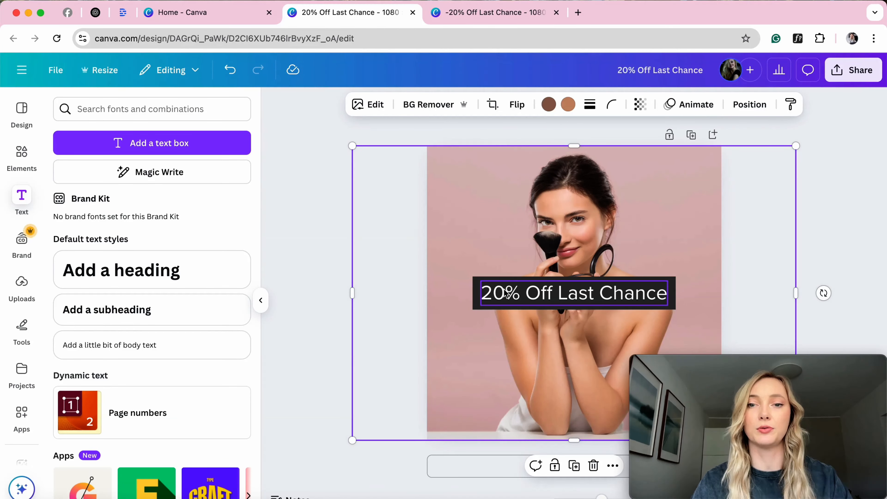
pyautogui.click(562, 294)
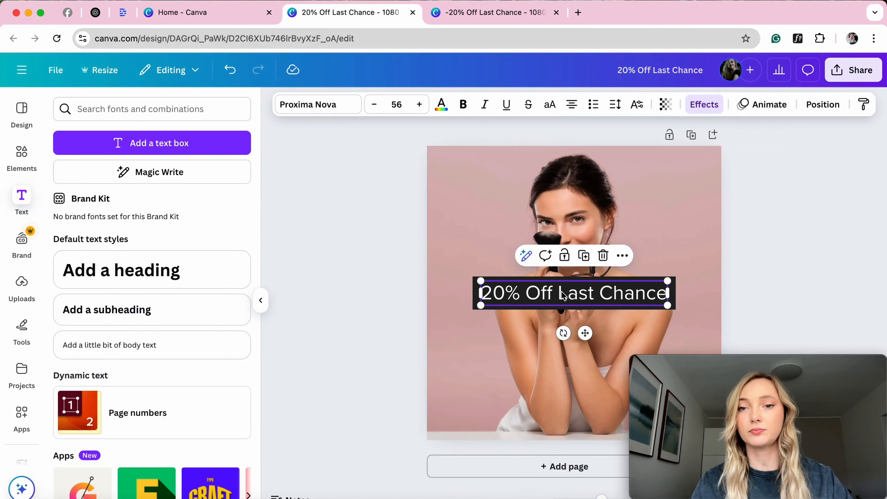
pyautogui.tripleClick(544, 291)
pyautogui.press('super+c')
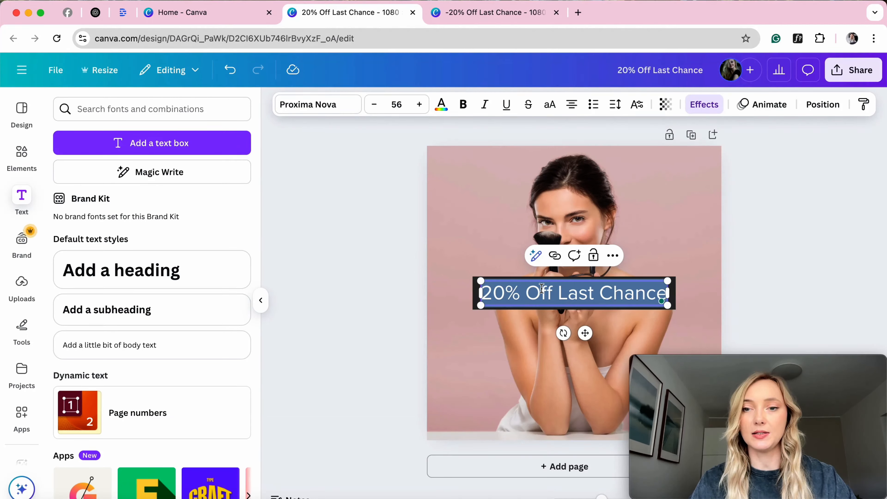
pyautogui.click(652, 293)
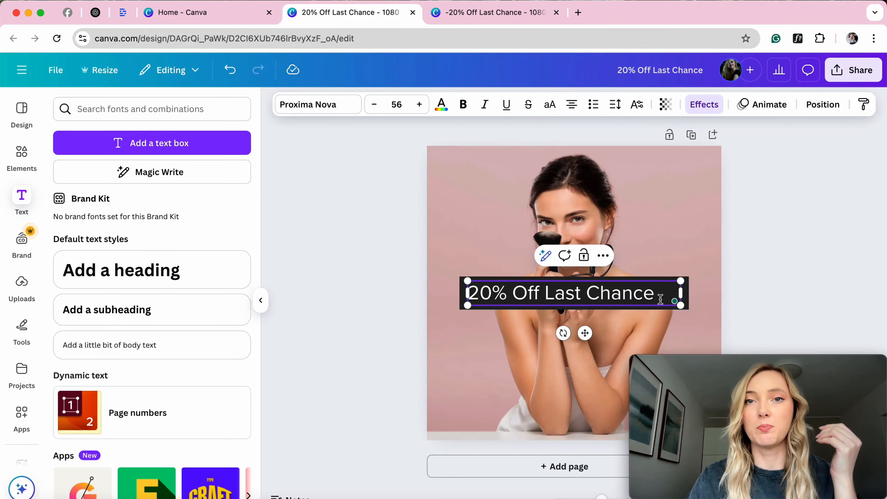
pyautogui.press('super+v')
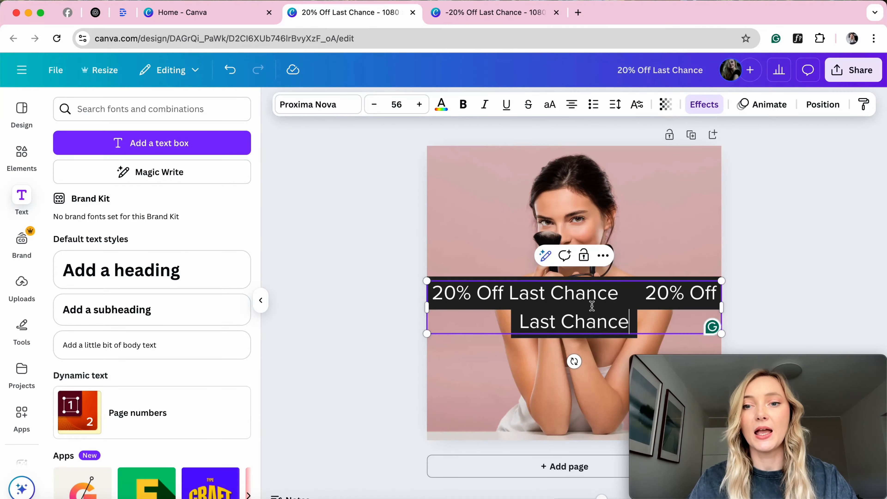
# Add a matching gap of spaces after the second phrase and paste a third "20% Off Last Chance".
pyautogui.write('.')
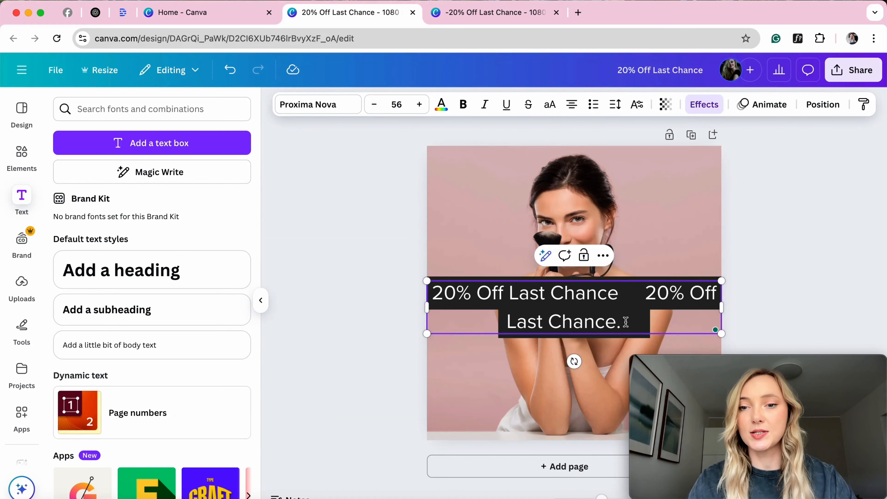
pyautogui.moveTo(621, 322); pyautogui.dragTo(616, 322)
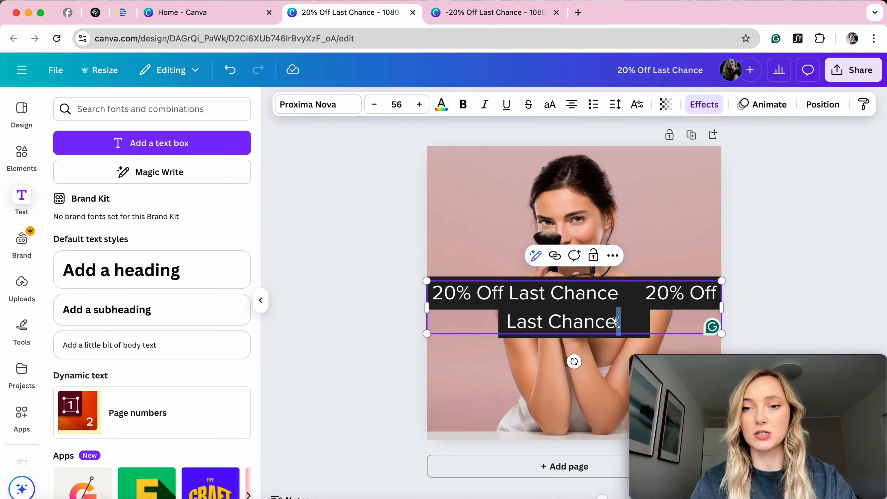
pyautogui.press('BackSpace')
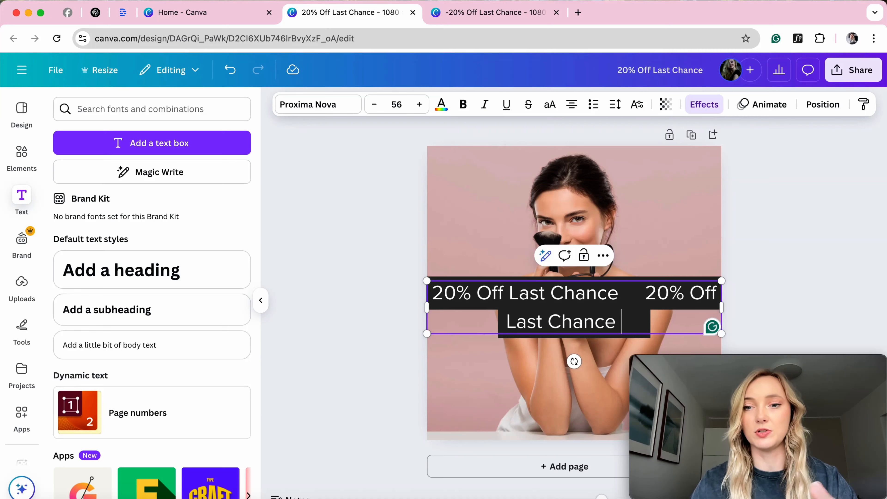
pyautogui.click(649, 320)
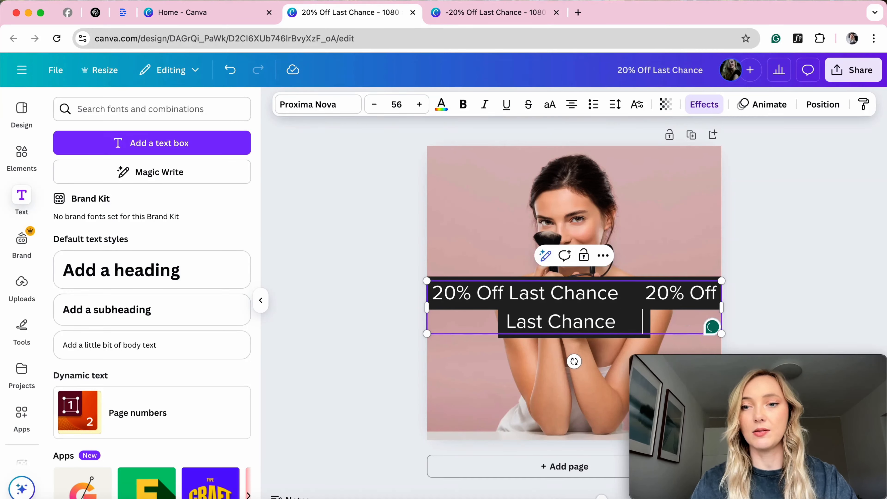
pyautogui.press('super+v')
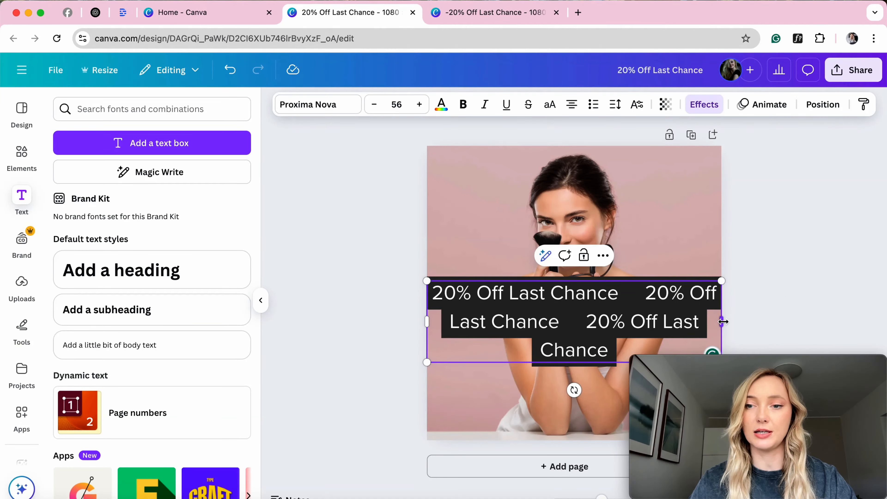
# Widen the banner text box beyond both page edges so the text fits one line, and move it down below the makeup compact.
pyautogui.moveTo(723, 322); pyautogui.dragTo(884, 300)
pyautogui.moveTo(714, 304); pyautogui.dragTo(712, 303)
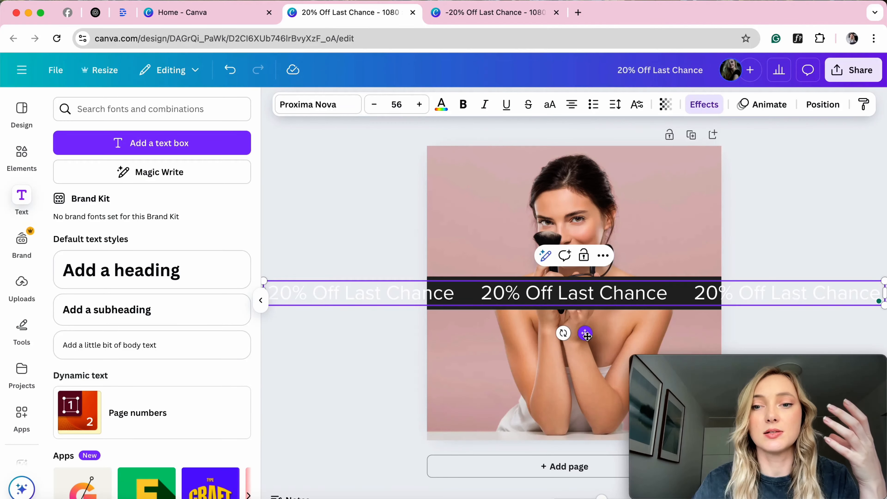
pyautogui.moveTo(585, 333); pyautogui.dragTo(582, 400)
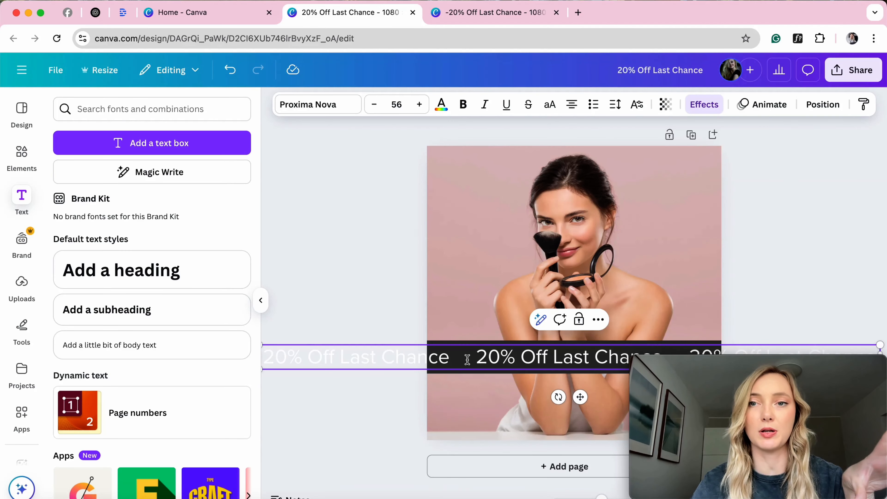
# Apply the Drift animation to the banner text.
pyautogui.click(778, 104)
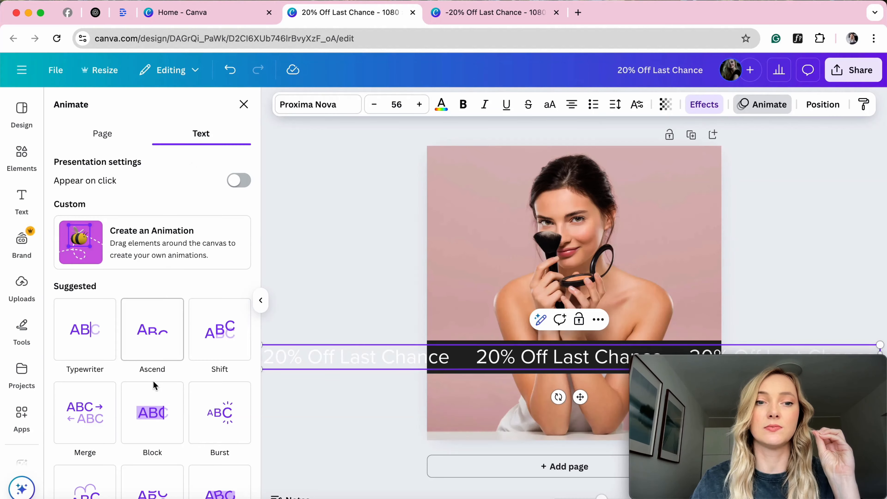
pyautogui.scroll(-6, 153, 389)
pyautogui.scroll(-10, 153, 389)
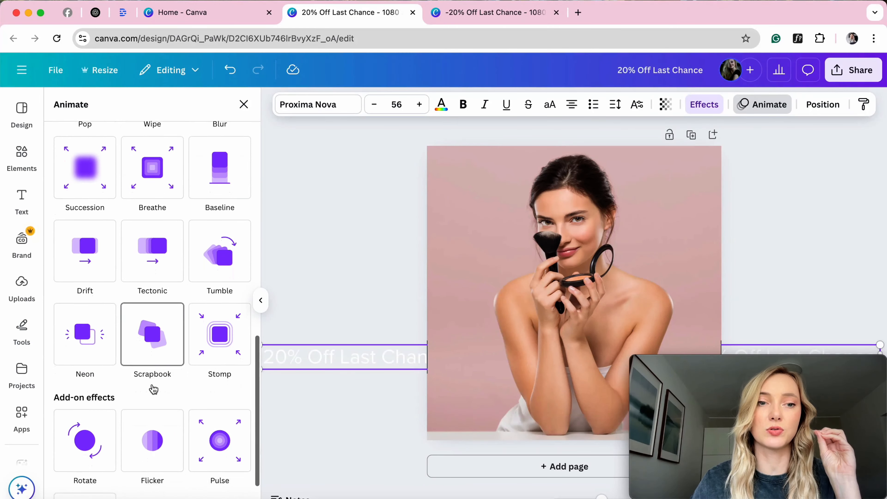
pyautogui.click(85, 233)
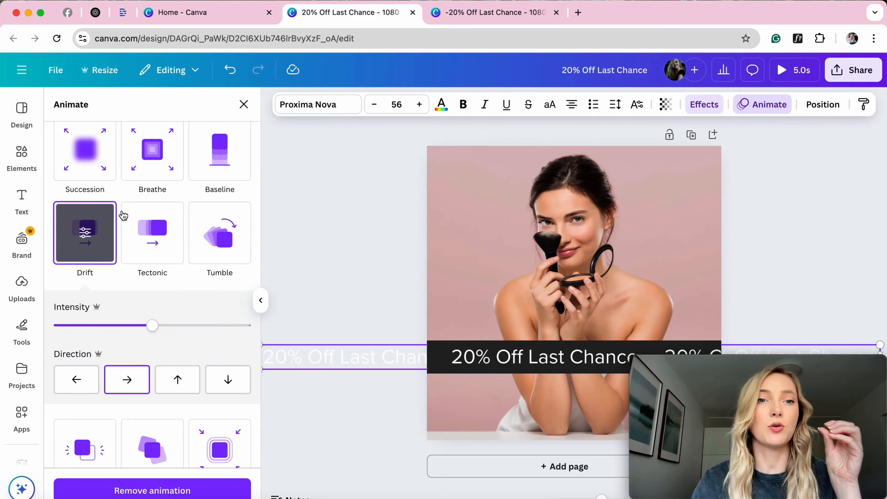
# Raise the Drift animation's intensity to about two thirds of its range, keeping the rightward direction.
pyautogui.scroll(2, 145, 192)
pyautogui.scroll(5, 145, 192)
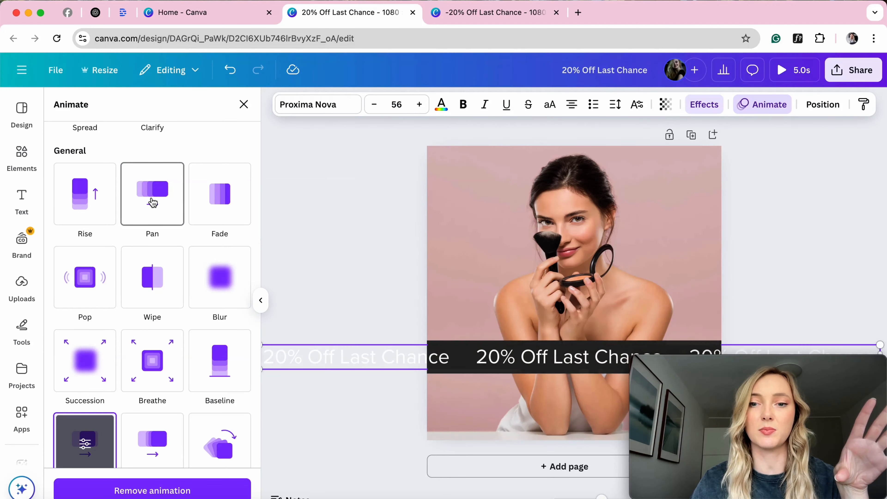
pyautogui.scroll(-6, 161, 299)
pyautogui.scroll(-5, 134, 257)
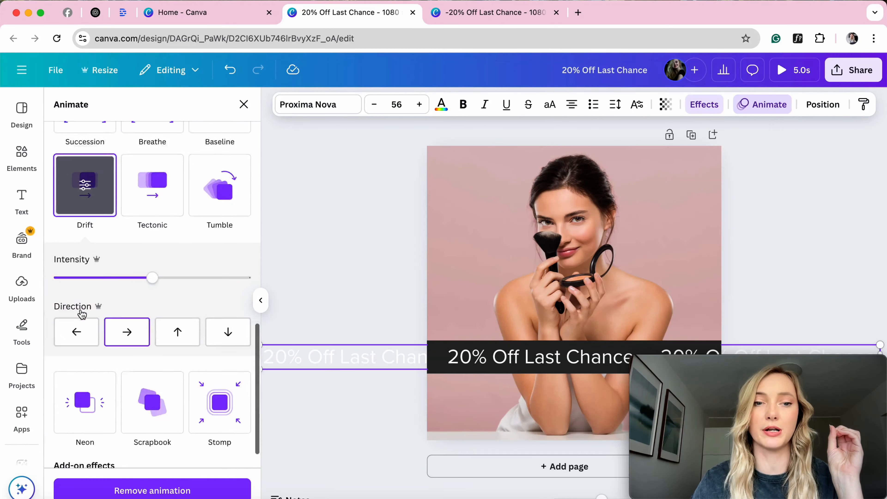
pyautogui.click(134, 257)
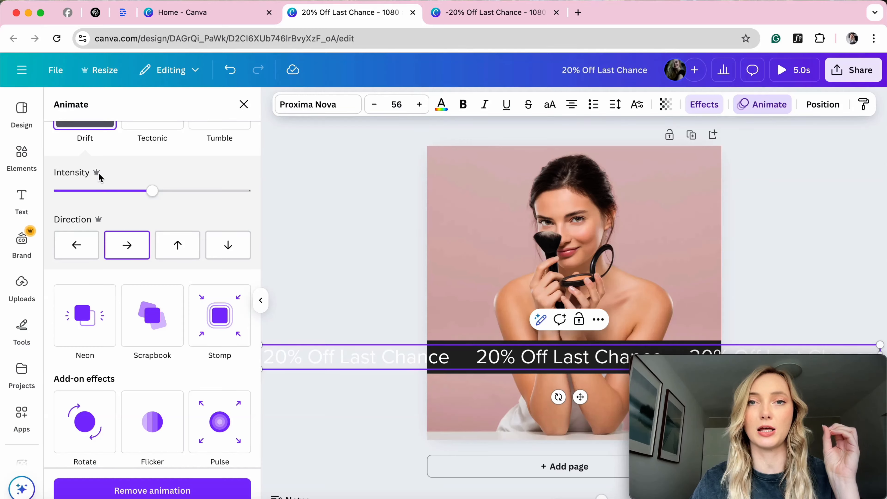
pyautogui.moveTo(152, 191); pyautogui.dragTo(185, 194)
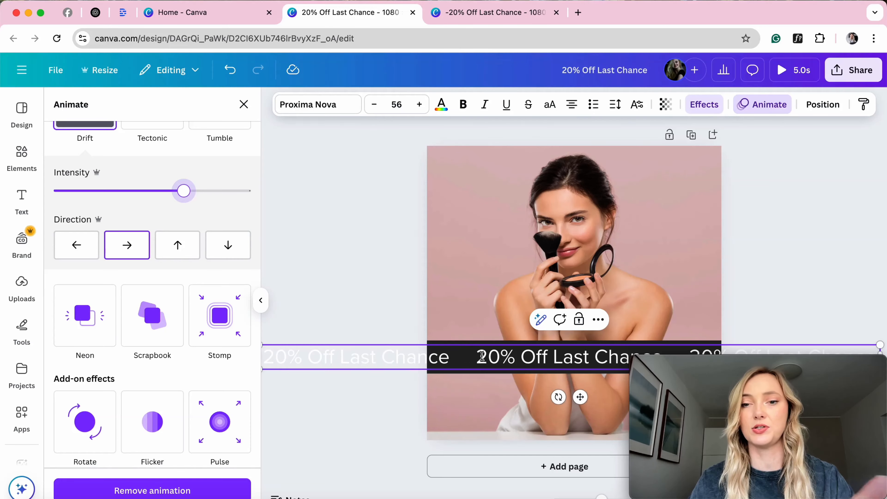
# Preview the animated post and replay it from the start to check the banner's movement.
pyautogui.click(789, 73)
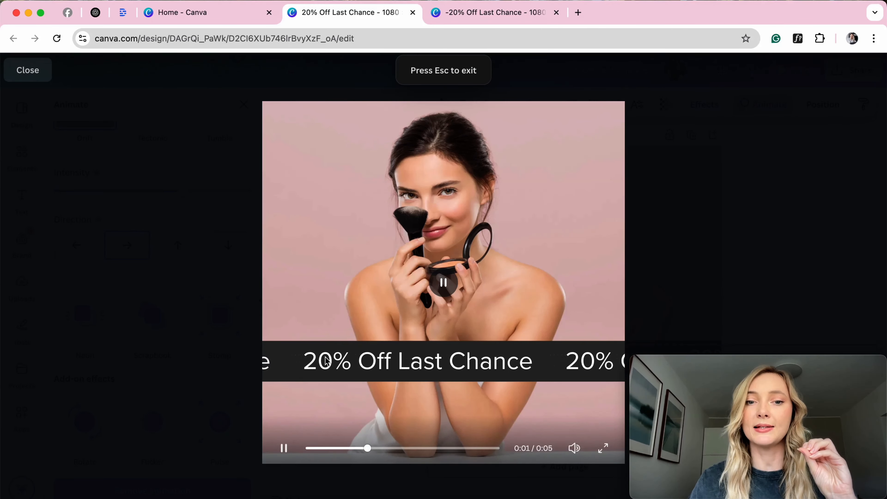
pyautogui.moveTo(422, 449); pyautogui.dragTo(290, 451)
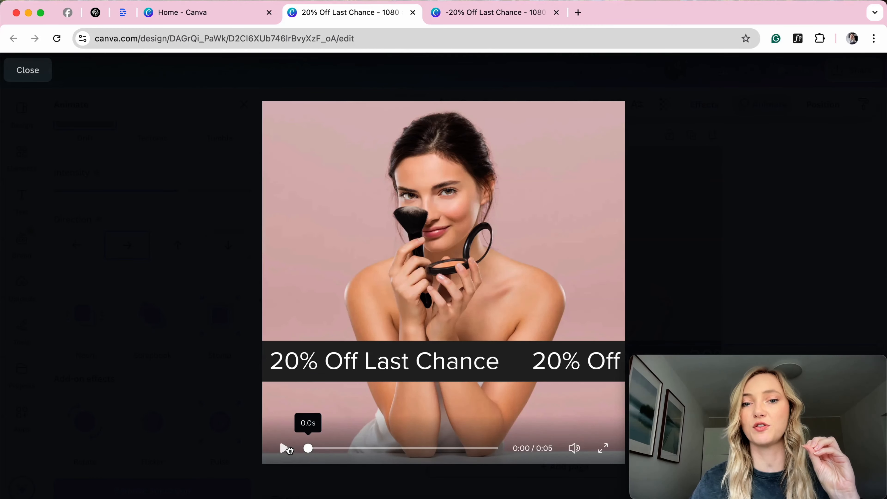
pyautogui.click(284, 449)
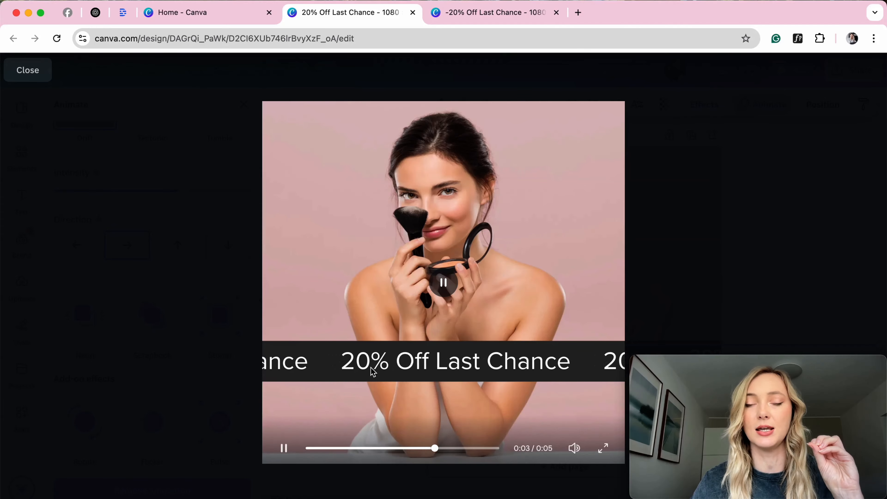
pyautogui.click(341, 447)
pyautogui.press('Escape')
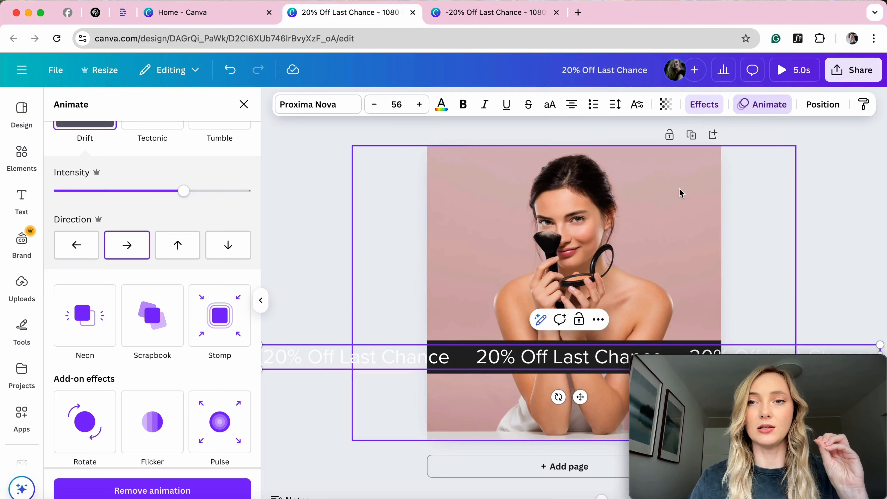
# Try shifting the banner text horizontally and replay the post's animation.
pyautogui.moveTo(579, 397); pyautogui.dragTo(683, 396)
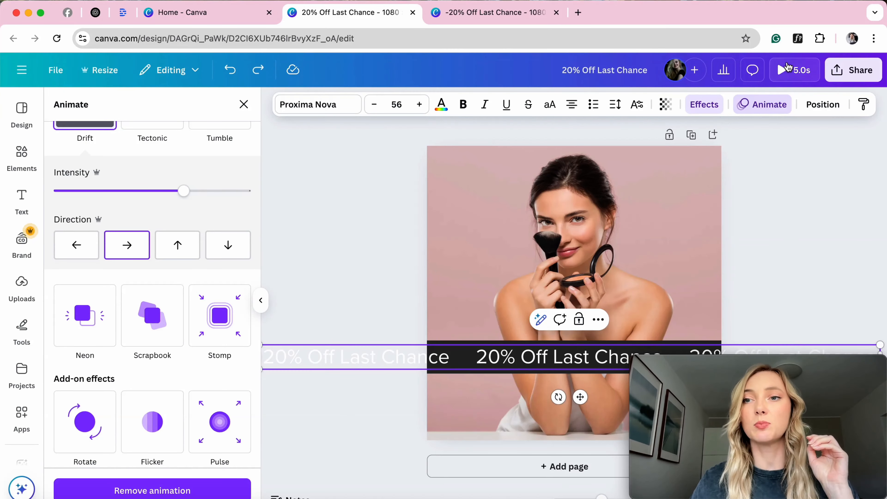
pyautogui.click(794, 70)
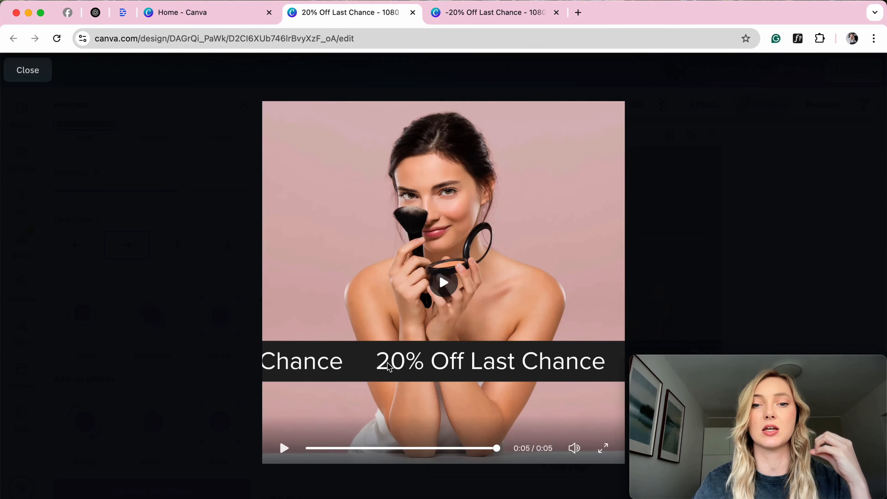
pyautogui.press('Escape')
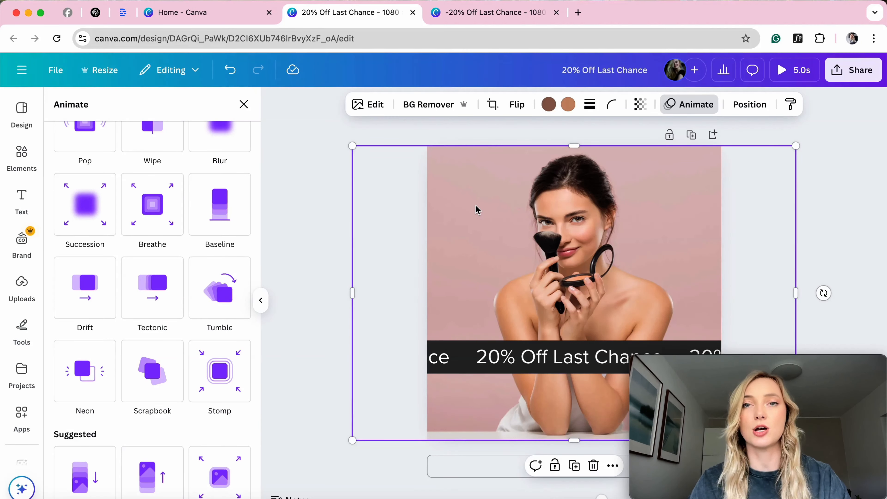
# Duplicate the page and remove the background from the photo on page 2.
pyautogui.click(691, 135)
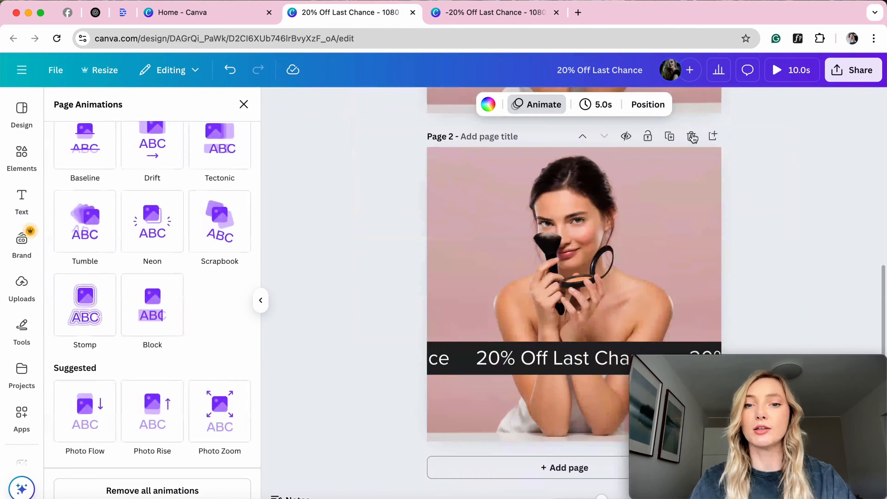
pyautogui.click(490, 182)
pyautogui.click(430, 107)
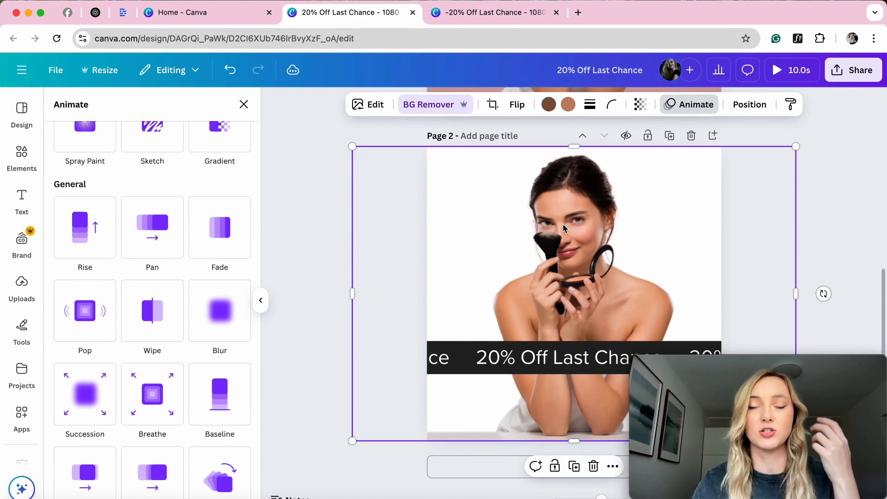
# Crop the empty left side of the cutout photo on page 2 and fill the page background with solid red.
pyautogui.moveTo(352, 293); pyautogui.dragTo(470, 295)
pyautogui.click(437, 218)
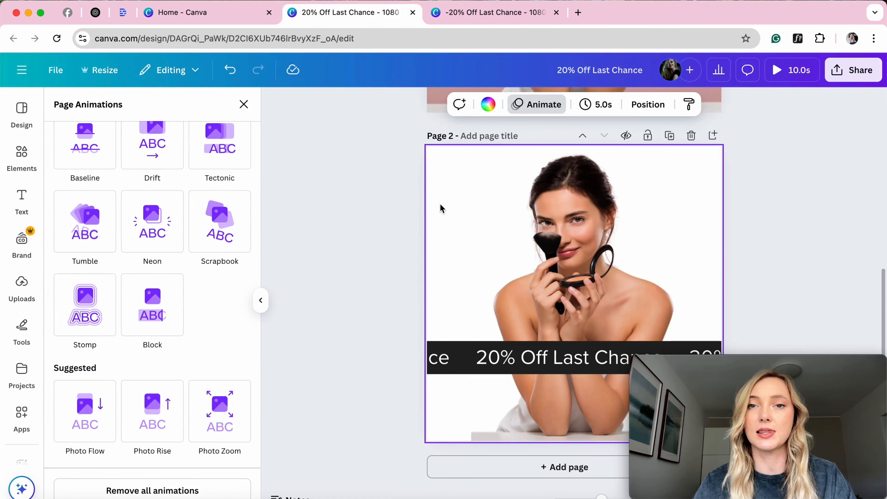
pyautogui.click(488, 104)
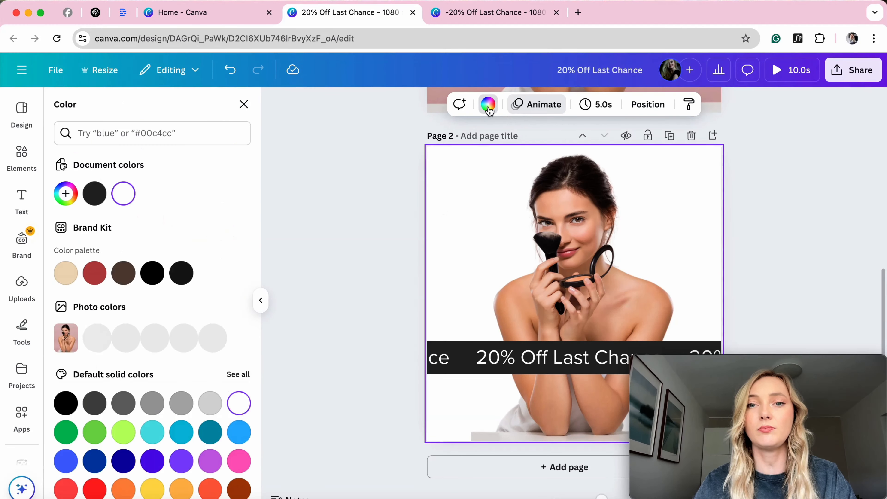
pyautogui.click(123, 278)
pyautogui.click(99, 428)
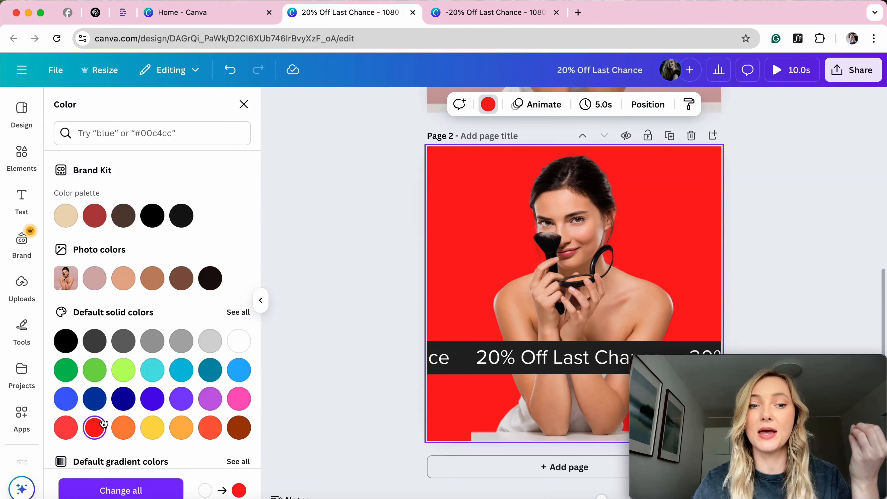
# Try the red-orange gradient and a neighbouring gradient as page 2's background, and return to solid red.
pyautogui.scroll(-3, 147, 343)
pyautogui.scroll(2, 143, 342)
pyautogui.scroll(-2, 136, 357)
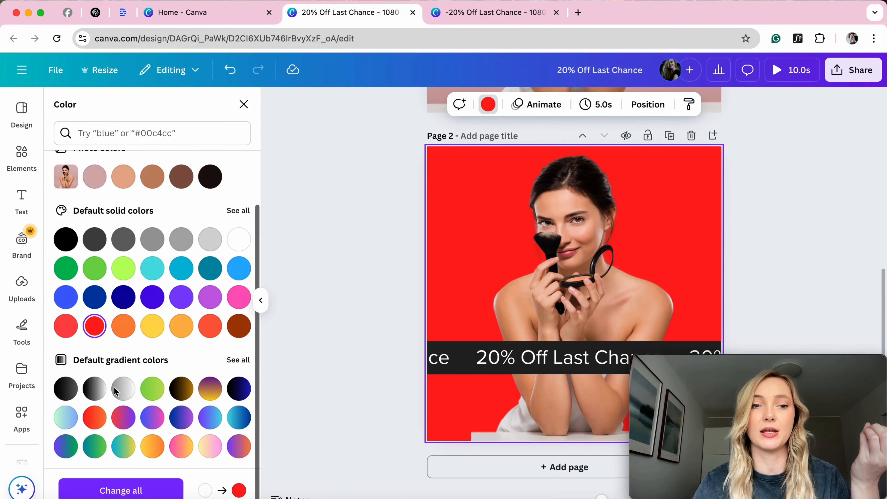
pyautogui.click(94, 417)
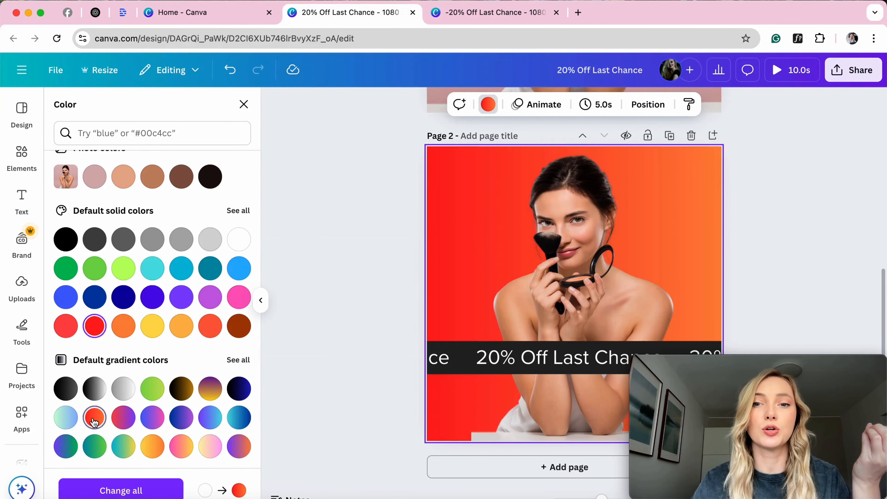
pyautogui.click(133, 423)
pyautogui.click(96, 426)
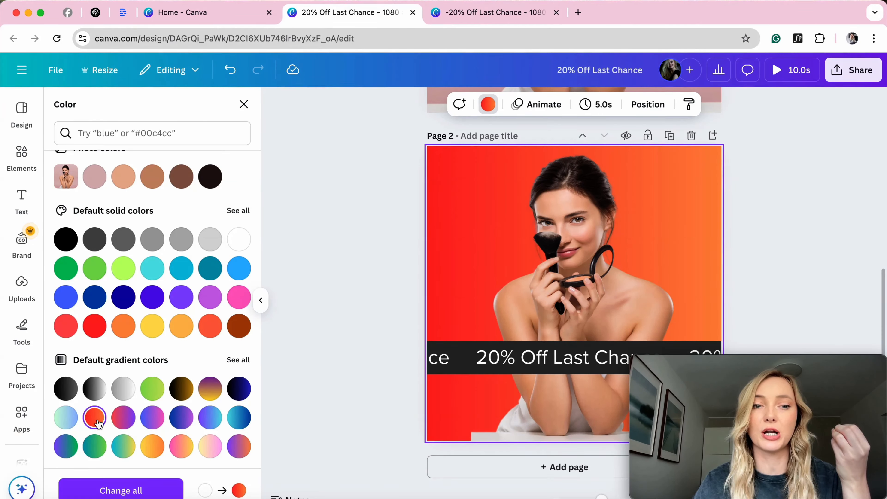
pyautogui.click(95, 325)
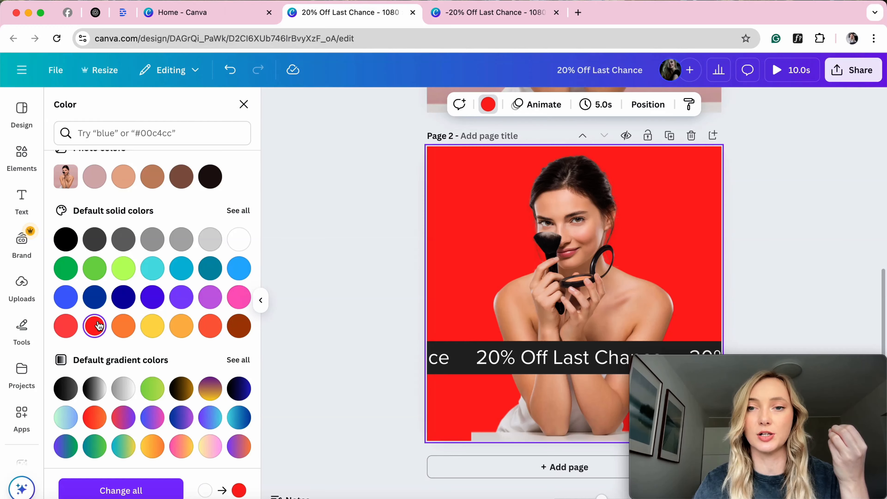
# Compare a gradient and several darker photo colors as page 2's background, and set it to the medium tan-brown photo color.
pyautogui.click(95, 419)
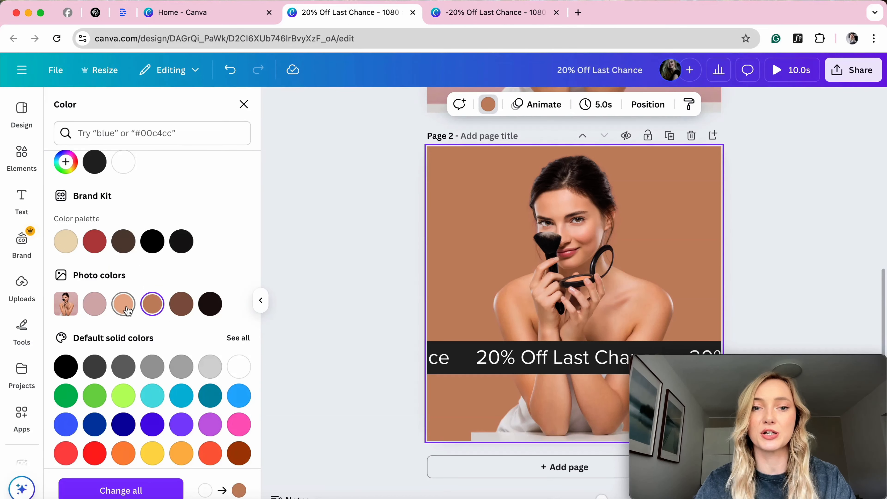
pyautogui.click(210, 303)
pyautogui.click(181, 303)
pyautogui.click(152, 306)
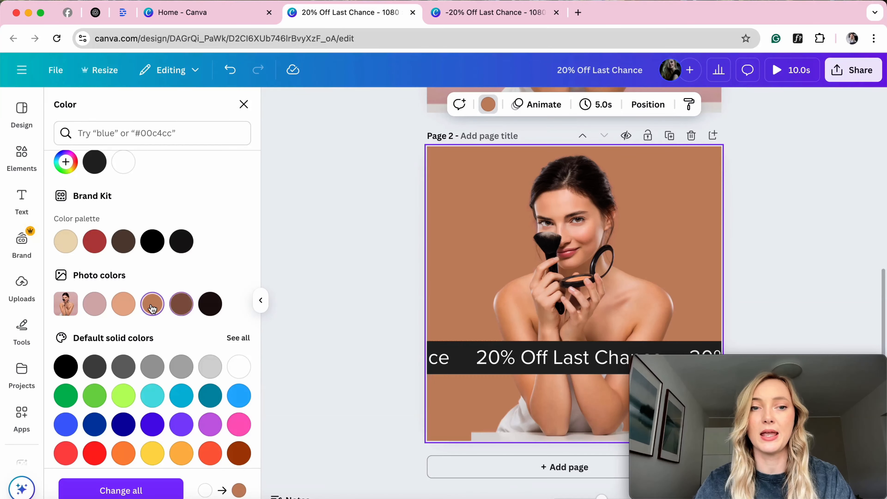
pyautogui.click(370, 205)
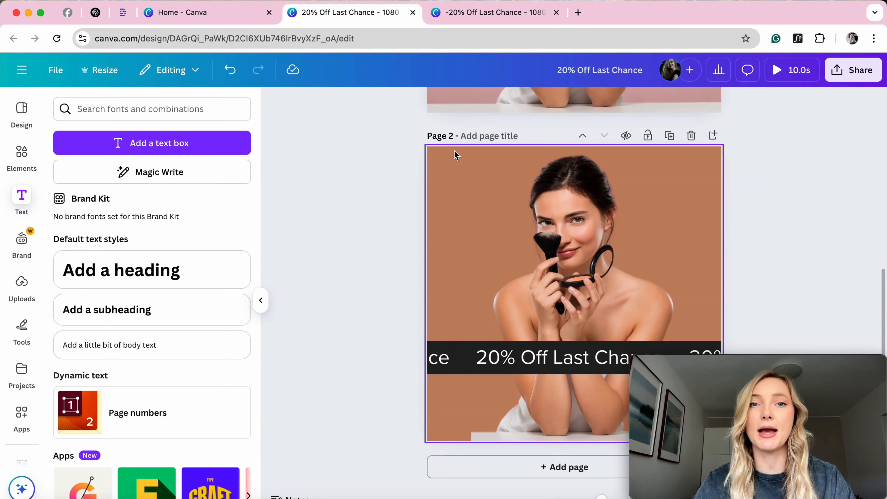
# Add a blank page with the same tan-brown background after page 2.
pyautogui.click(713, 136)
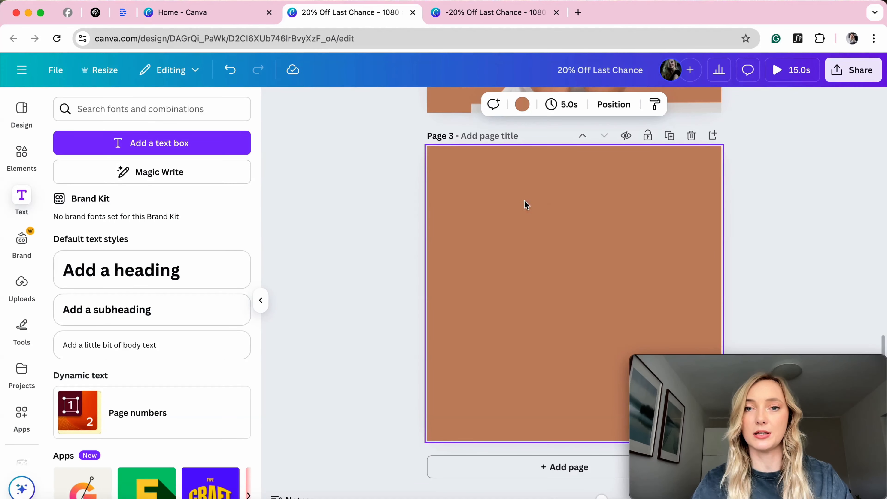
pyautogui.click(352, 229)
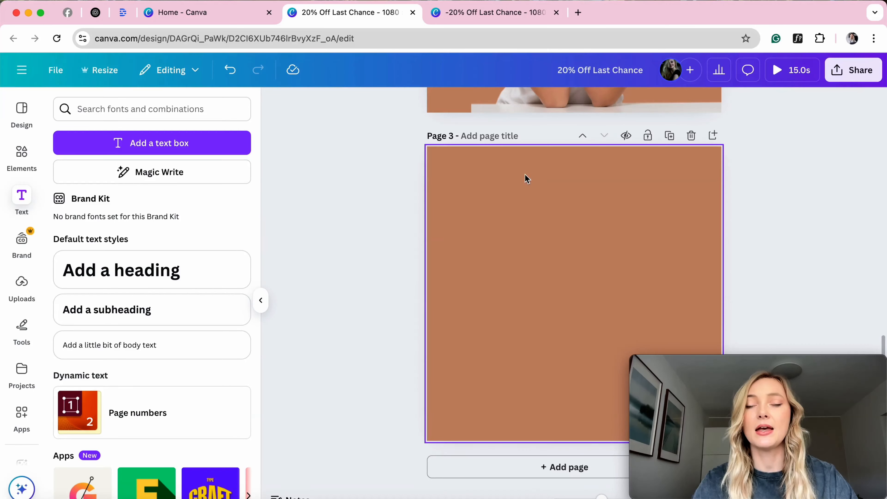
pyautogui.click(477, 155)
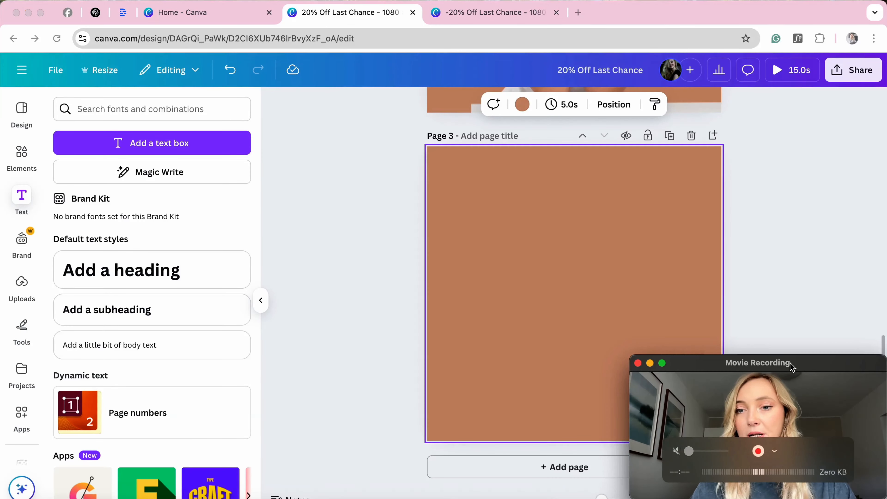
# Capture a screenshot of page 3's plain brown area and add it to the uploaded images.
pyautogui.moveTo(786, 363); pyautogui.dragTo(337, 259)
pyautogui.click(772, 185)
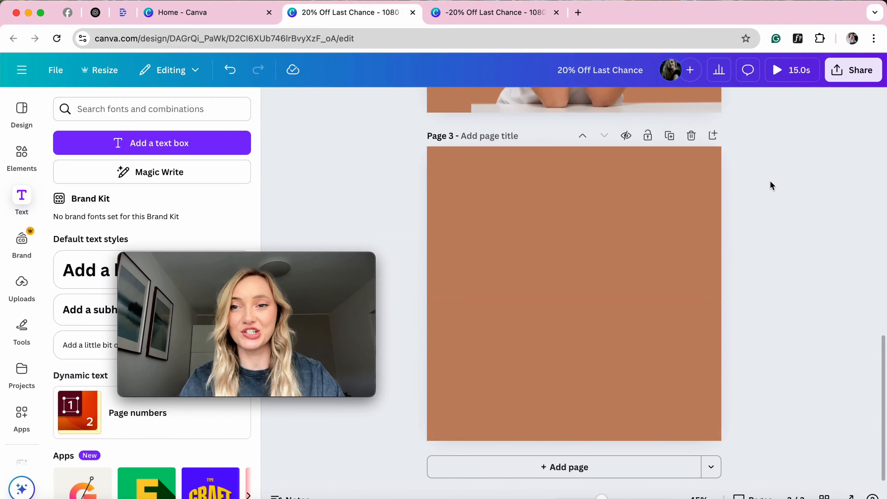
pyautogui.press('super+shift+4')
pyautogui.moveTo(431, 151); pyautogui.dragTo(719, 438)
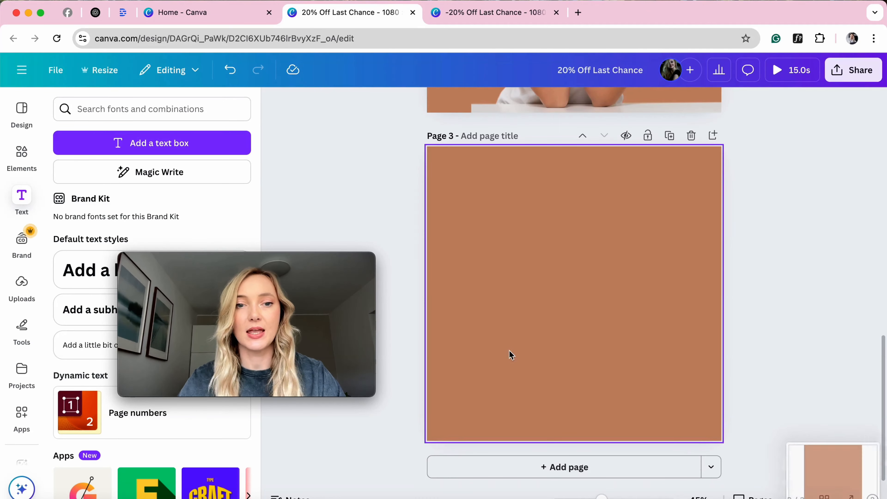
pyautogui.click(22, 282)
pyautogui.moveTo(838, 472); pyautogui.dragTo(149, 452)
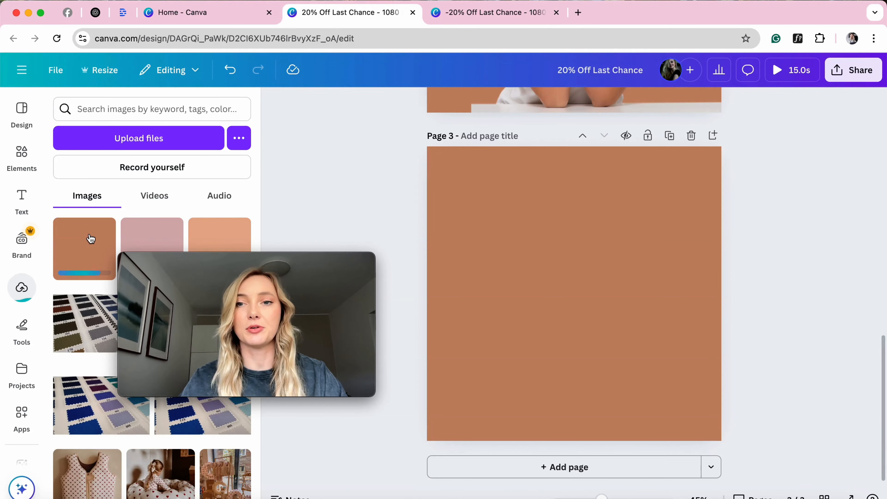
pyautogui.click(559, 184)
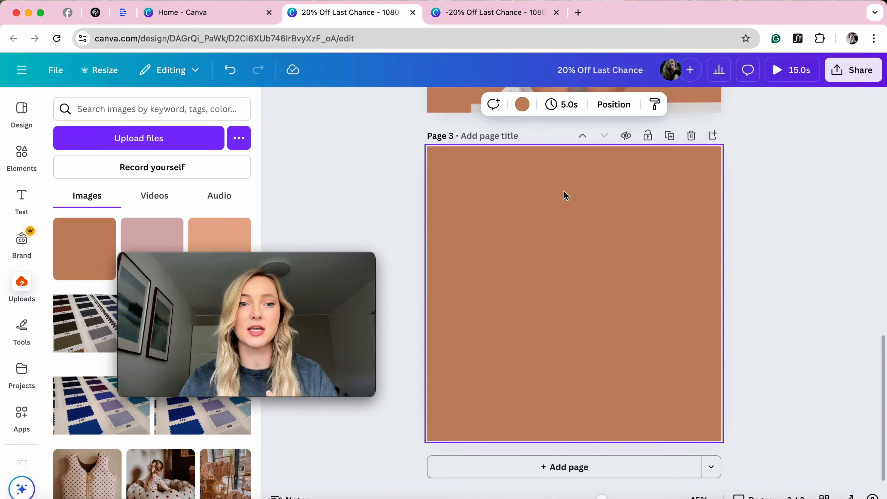
# Search the apps for "noise" and open the Noise Image app.
pyautogui.click(16, 417)
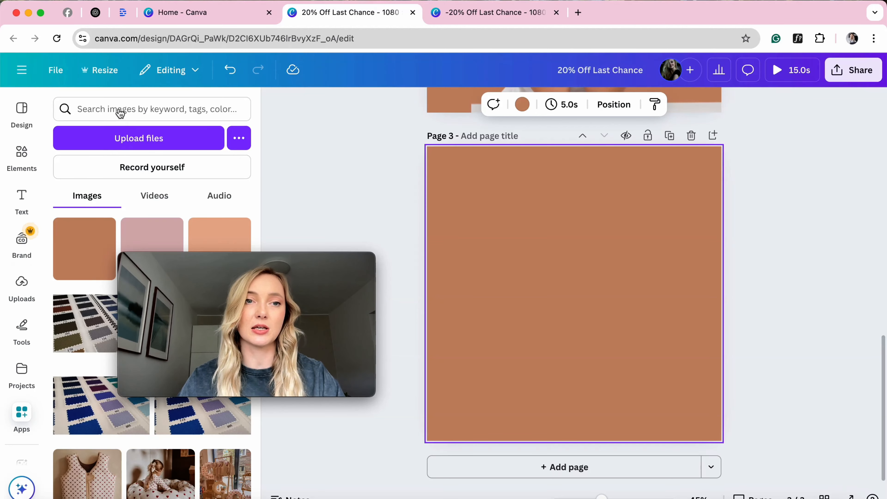
pyautogui.write('nois')
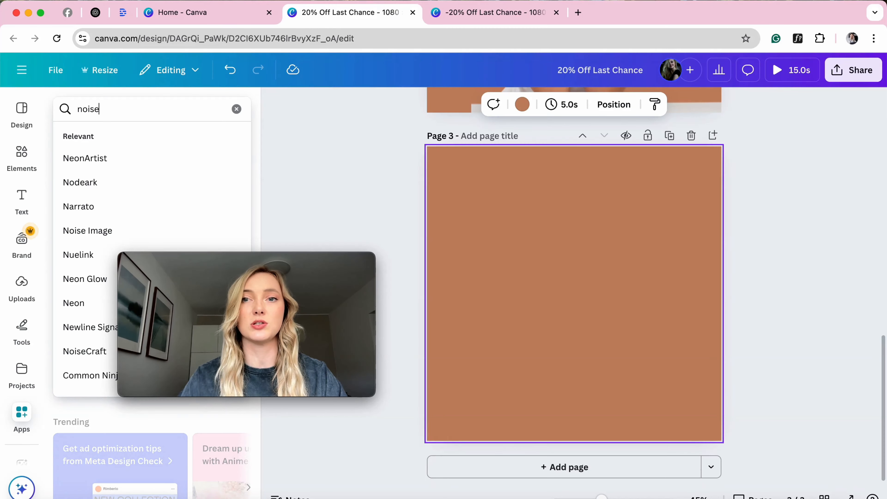
pyautogui.write('e')
pyautogui.press('Return')
pyautogui.click(72, 164)
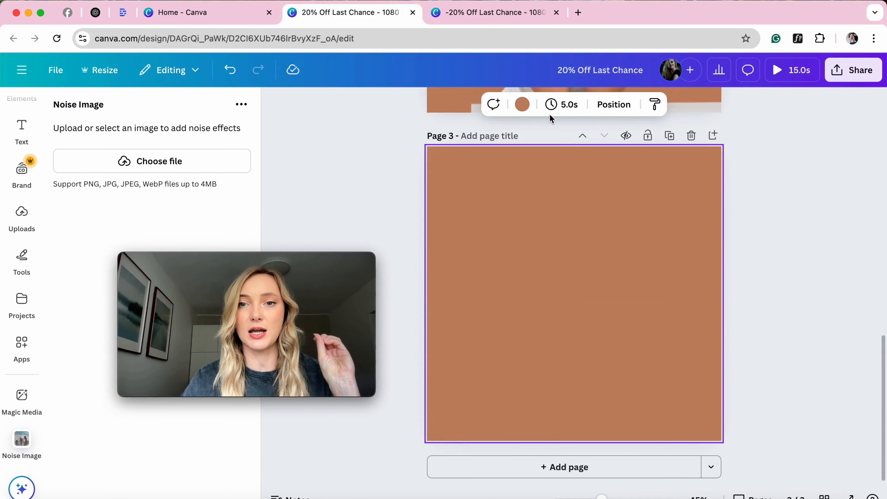
# Fill page 3 with the uploaded brown image and load it into the Noise Image app.
pyautogui.click(22, 214)
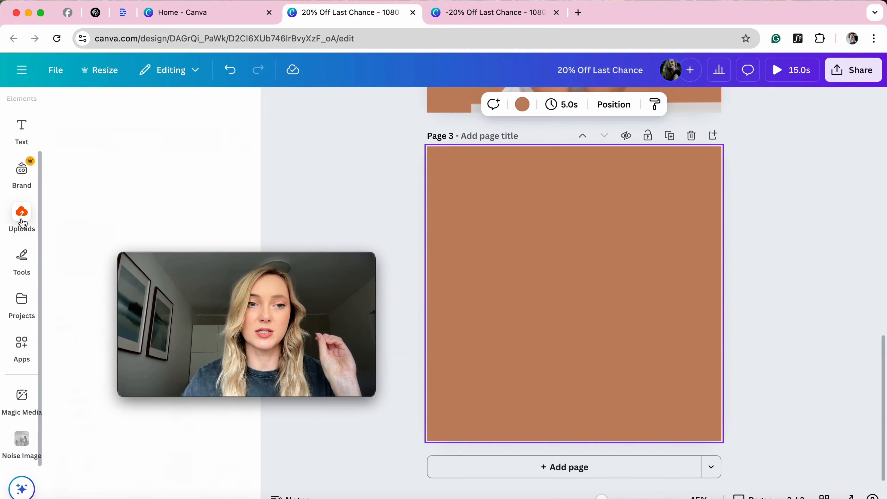
pyautogui.moveTo(94, 261); pyautogui.dragTo(468, 173)
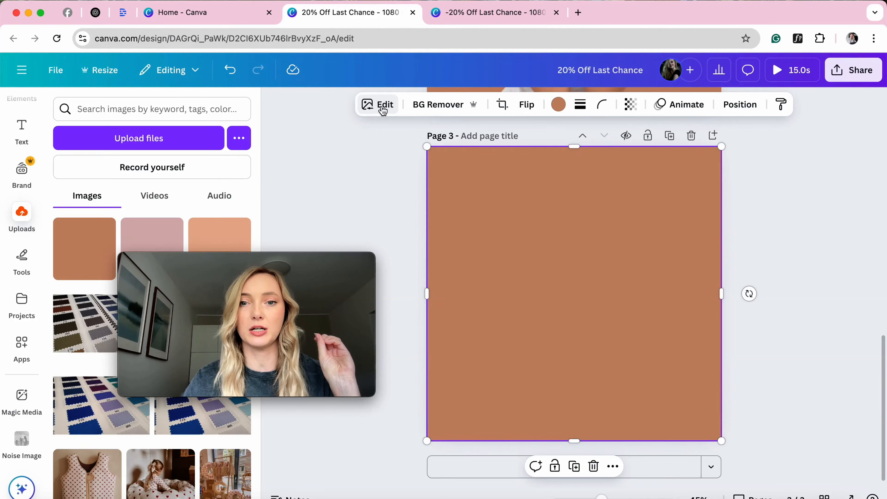
pyautogui.click(22, 442)
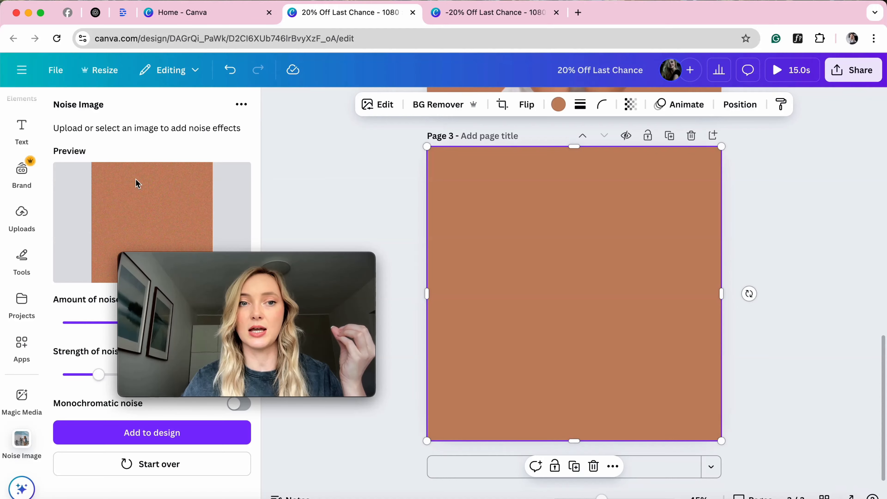
# Set the amount of noise to 60 and its strength to 35, and add the noisy image to page 3.
pyautogui.moveTo(307, 261); pyautogui.dragTo(789, 357)
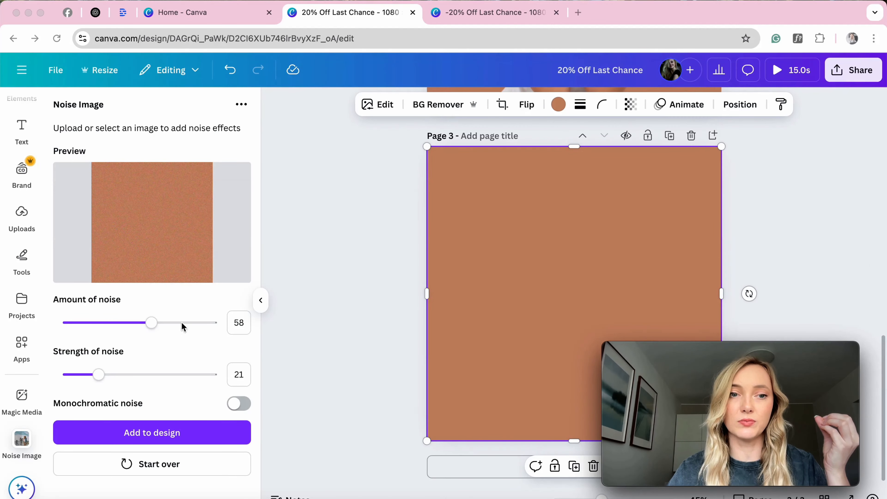
pyautogui.click(154, 323)
pyautogui.moveTo(154, 323); pyautogui.dragTo(156, 321)
pyautogui.click(119, 374)
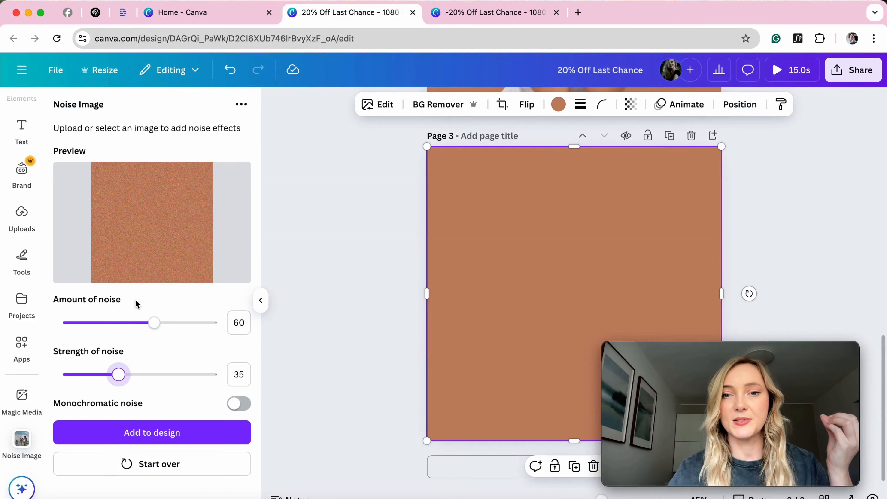
pyautogui.click(179, 436)
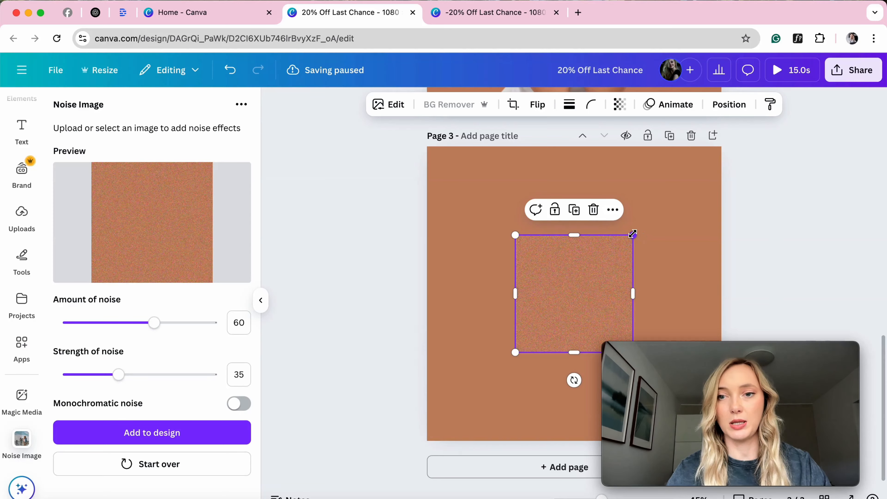
# Enlarge the noise image to cover page 3 and make it partly transparent to soften the grain.
pyautogui.moveTo(633, 234); pyautogui.dragTo(722, 148)
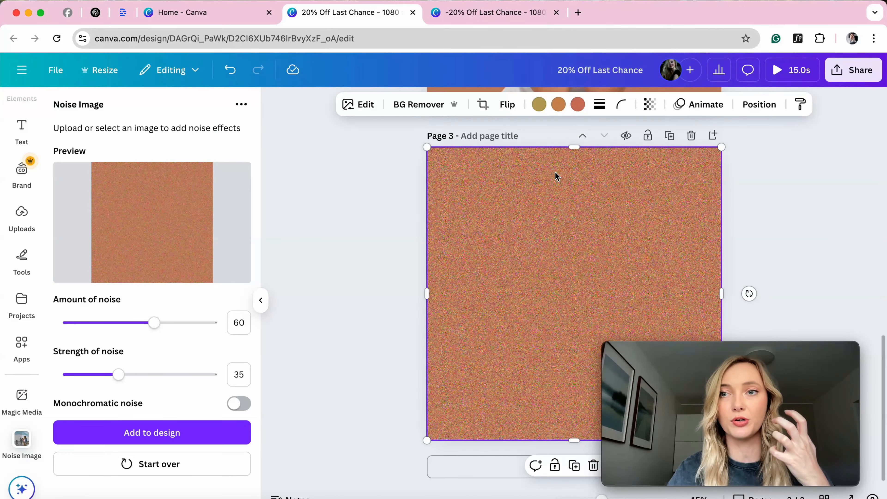
pyautogui.click(650, 104)
pyautogui.moveTo(683, 154); pyautogui.dragTo(619, 157)
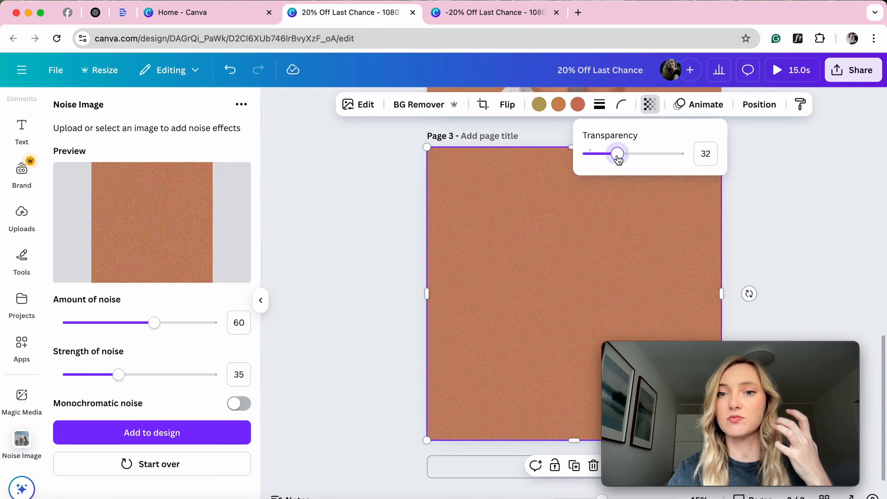
pyautogui.click(632, 156)
pyautogui.click(550, 185)
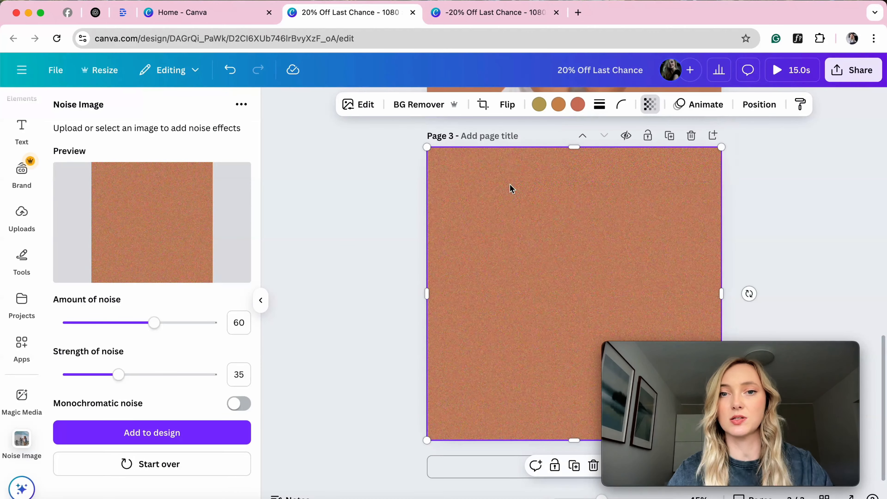
# Paste the noise image onto page 2 behind the cutout photo and banner, and check its layer order.
pyautogui.scroll(5, 525, 187)
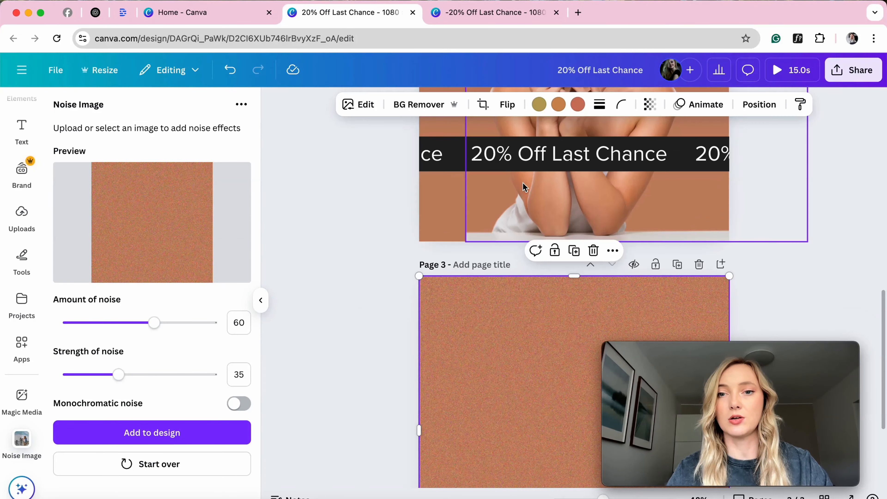
pyautogui.scroll(6, 478, 306)
pyautogui.click(427, 245)
pyautogui.press('super+v')
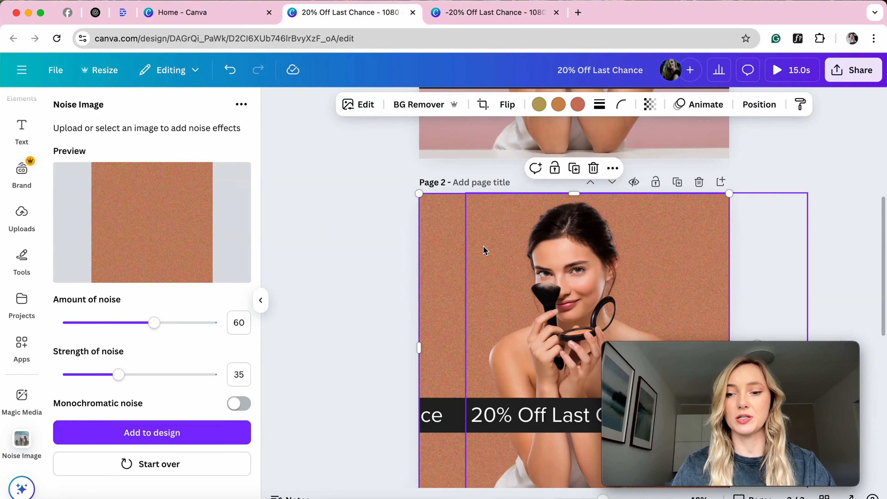
pyautogui.click(613, 168)
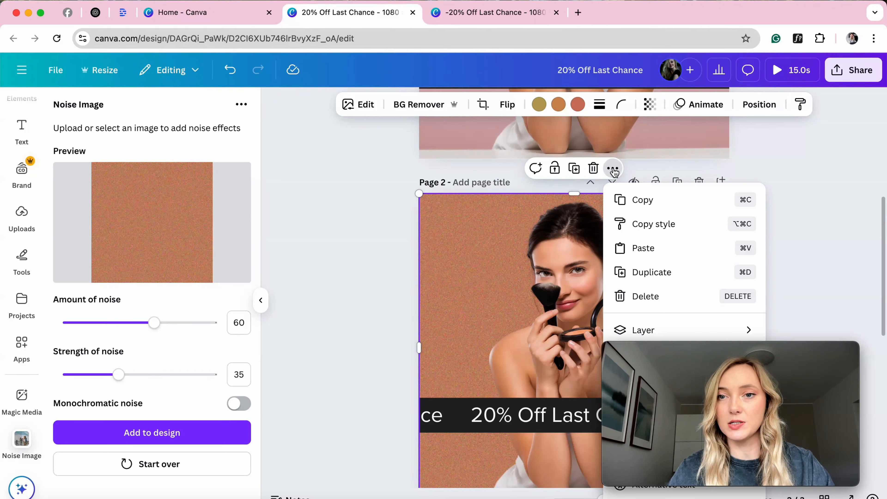
pyautogui.click(757, 109)
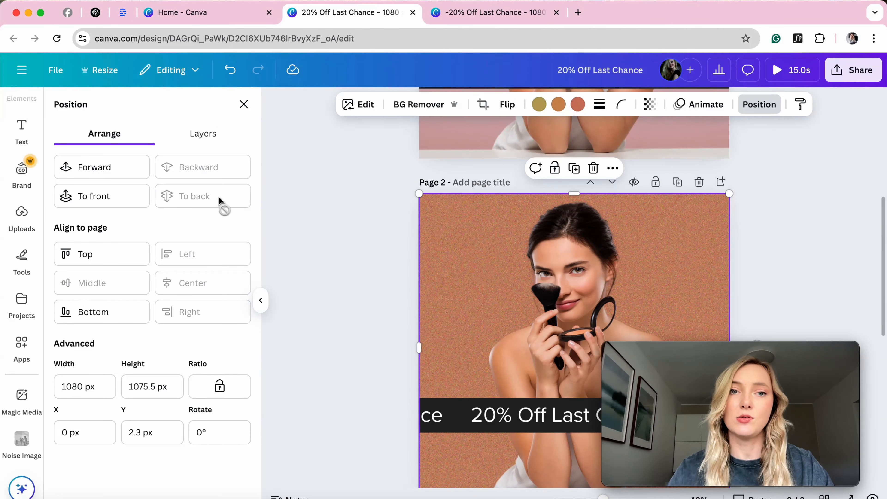
# Extend the cutout photo's left side beyond page 2's edge so the white table spans the full width.
pyautogui.click(523, 230)
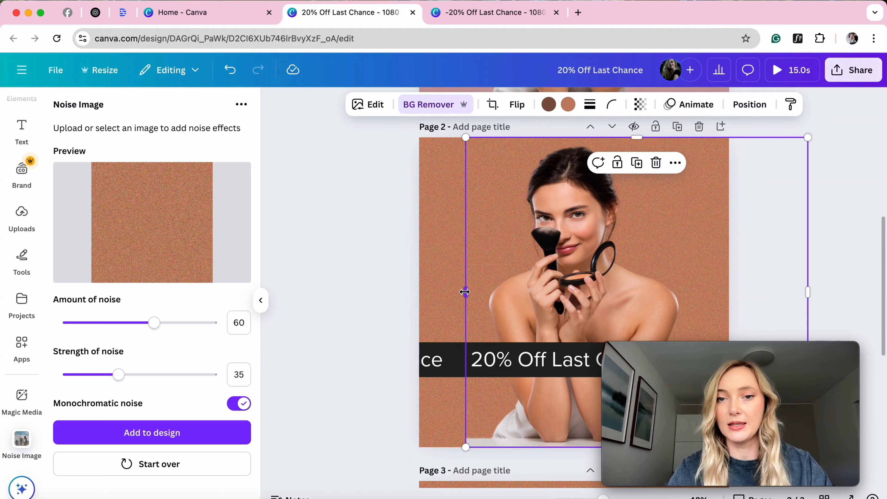
pyautogui.moveTo(466, 294); pyautogui.dragTo(403, 296)
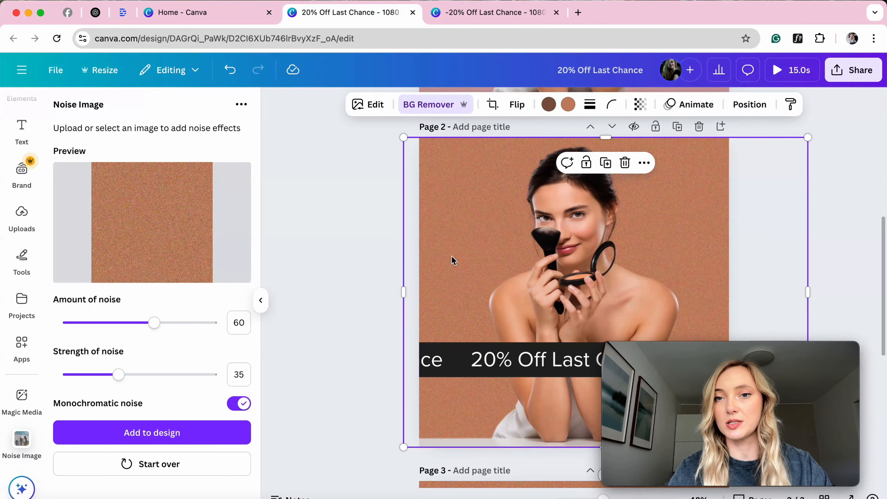
pyautogui.click(369, 240)
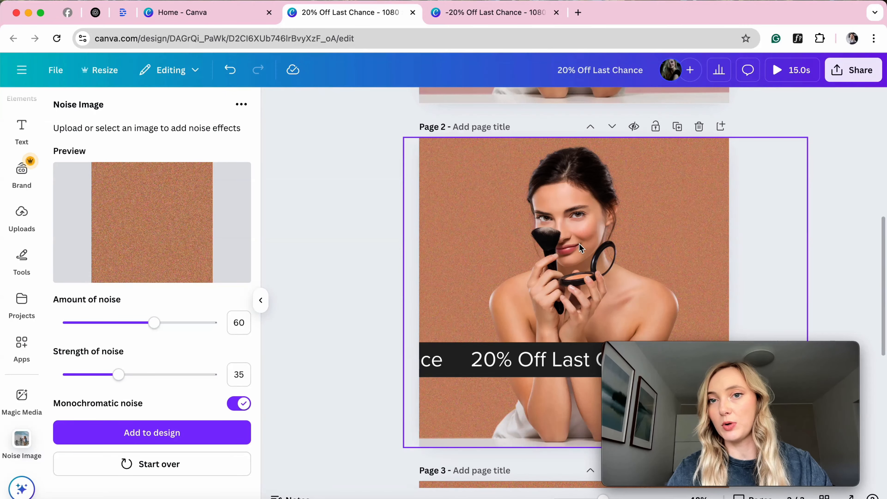
# Play the design preview and skip ahead to check page 2's textured background with the scrolling banner.
pyautogui.scroll(10, 580, 244)
pyautogui.scroll(-14, 579, 244)
pyautogui.scroll(4, 579, 244)
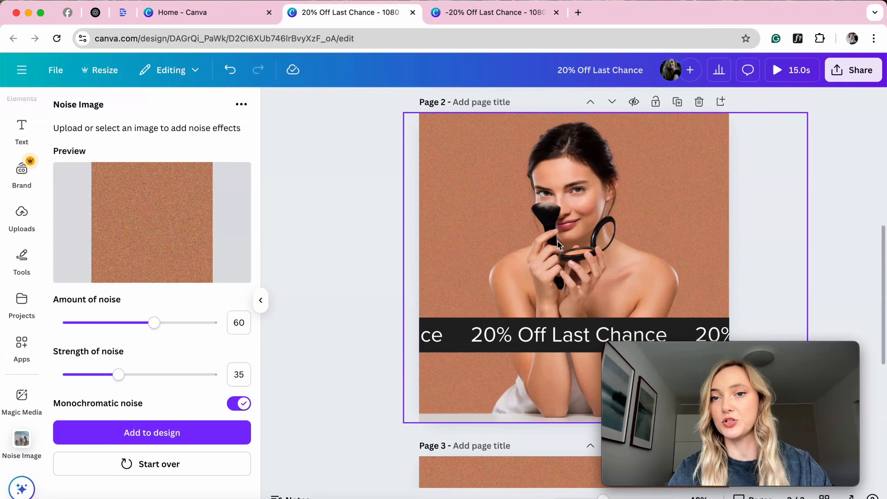
pyautogui.click(803, 74)
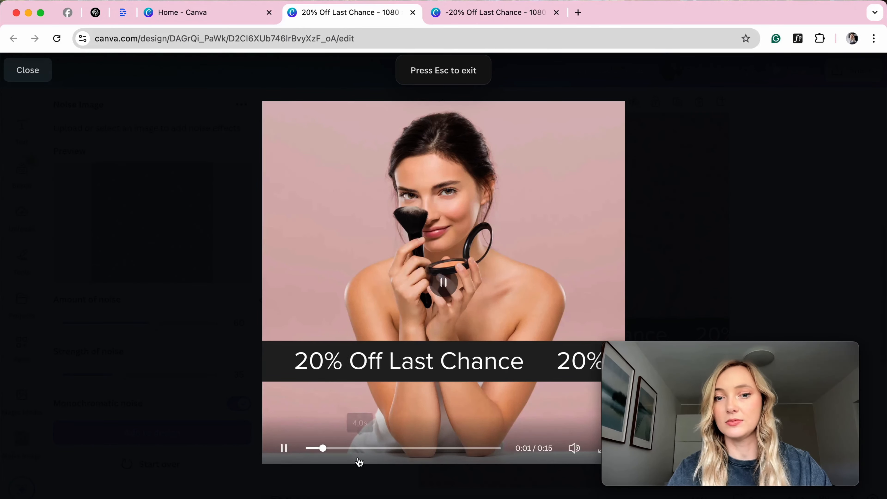
pyautogui.click(388, 448)
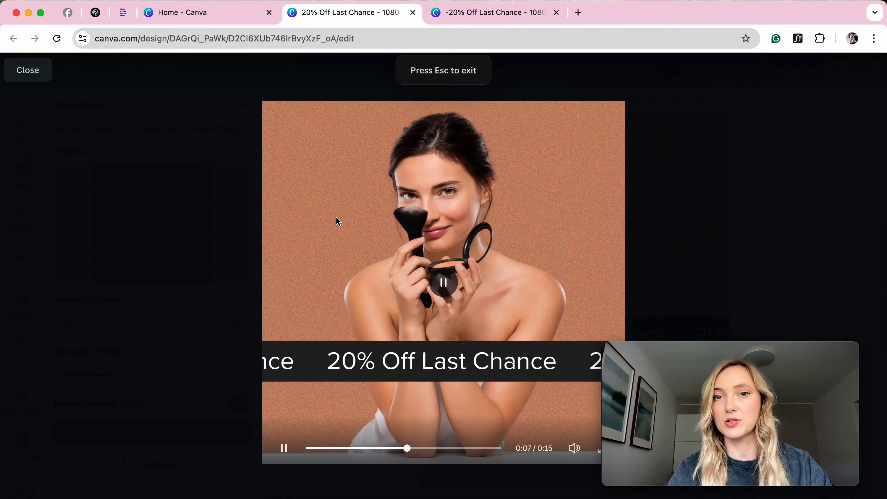
pyautogui.press('Escape')
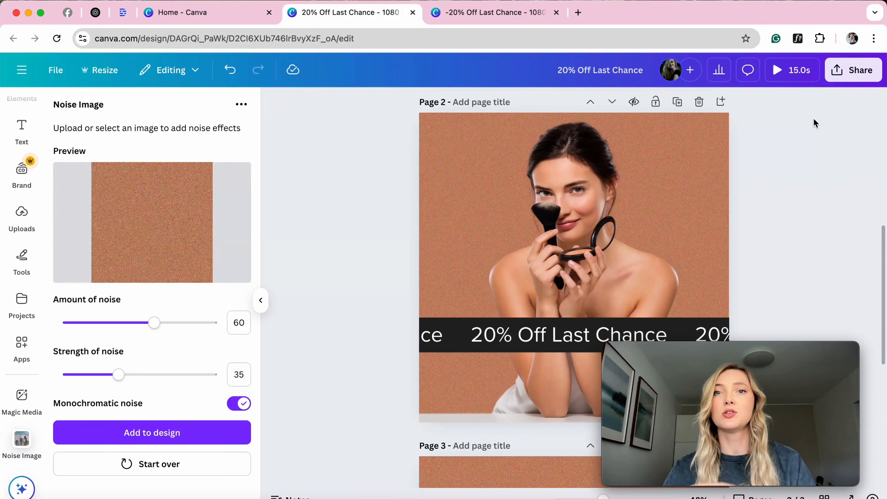
# Copy and resize all pages of the design to Instagram Story (1080 × 1920 px), and open the resized copy.
pyautogui.scroll(1, 536, 162)
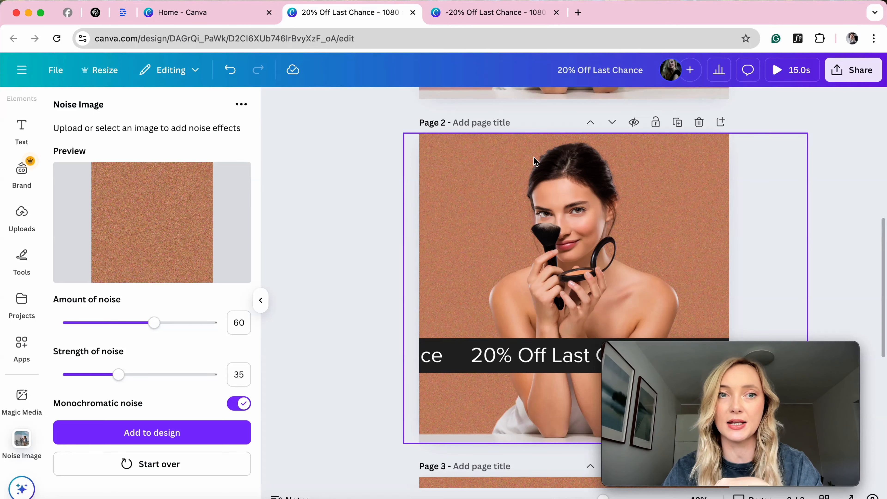
pyautogui.click(99, 75)
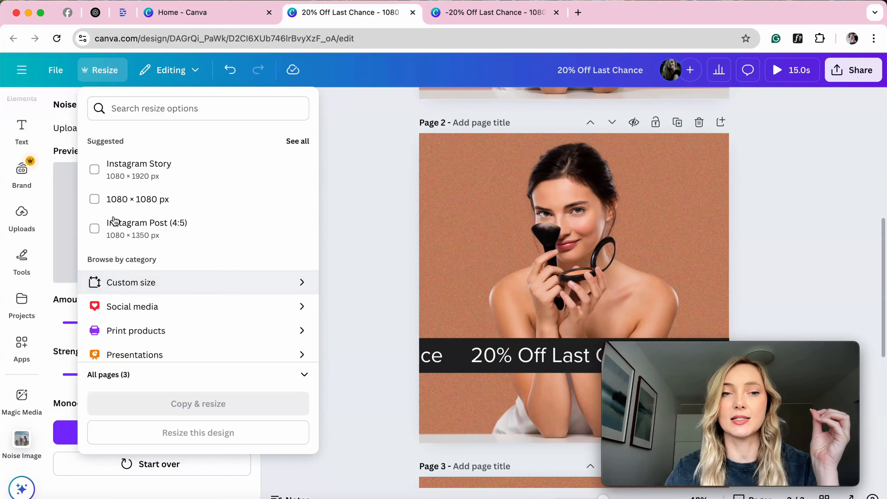
pyautogui.click(138, 173)
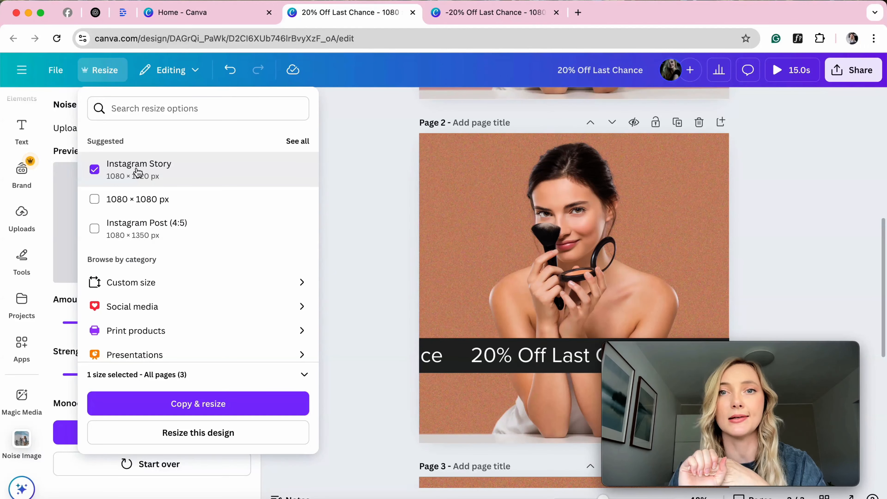
pyautogui.click(208, 405)
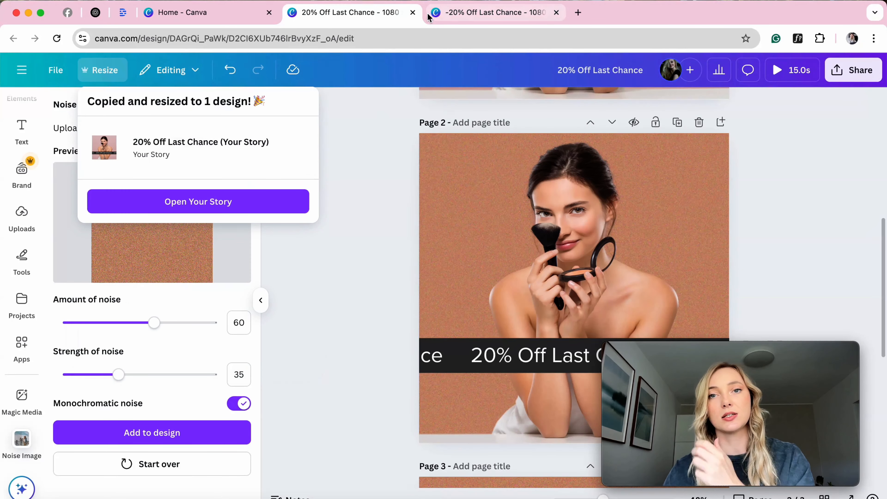
pyautogui.click(281, 199)
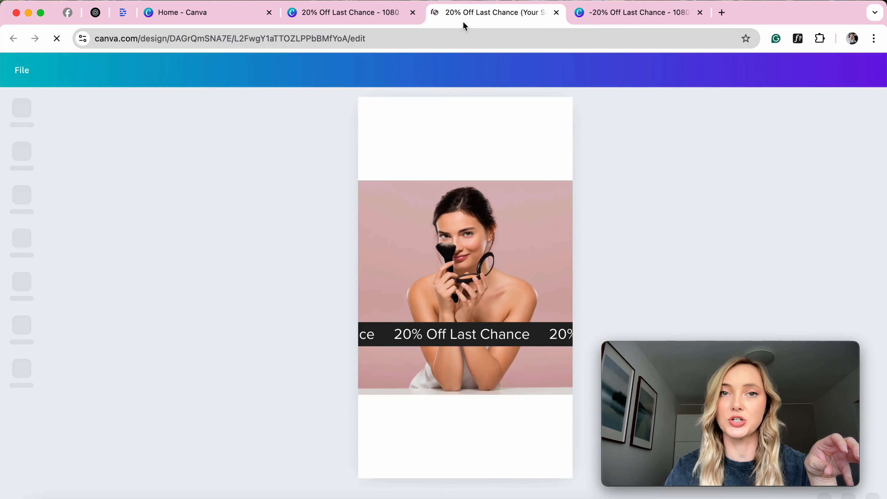
# Create a new blank custom-size design 1080 px wide and 1920 px high.
pyautogui.click(380, 14)
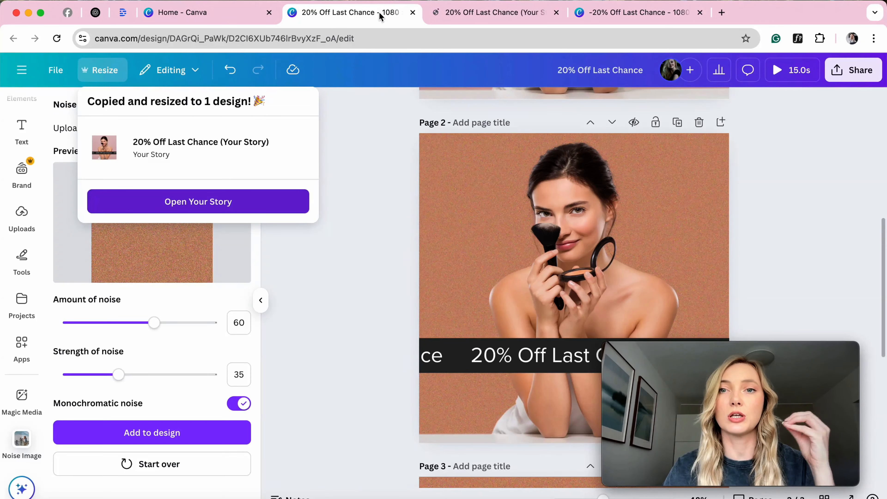
pyautogui.click(674, 3)
pyautogui.click(68, 118)
pyautogui.click(56, 73)
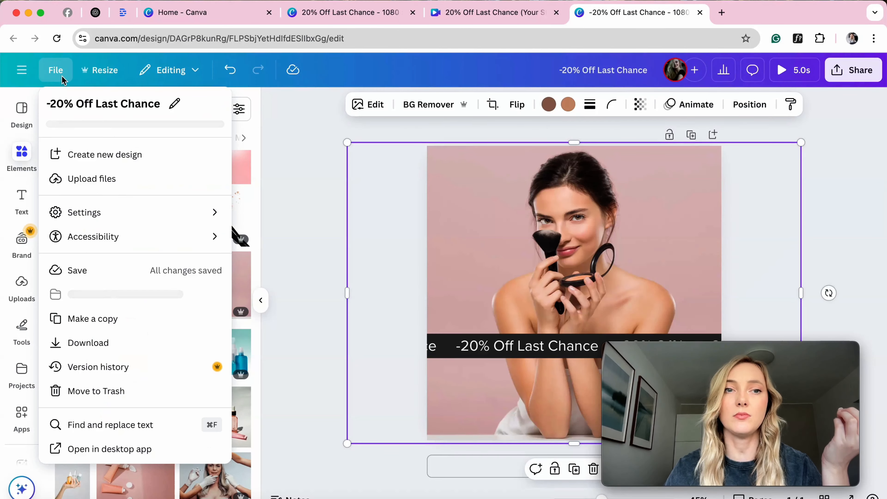
pyautogui.click(121, 156)
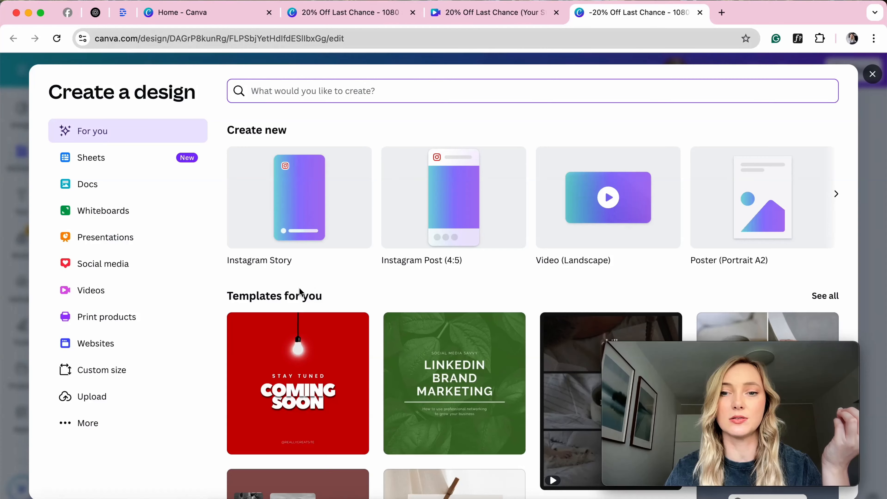
pyautogui.click(70, 370)
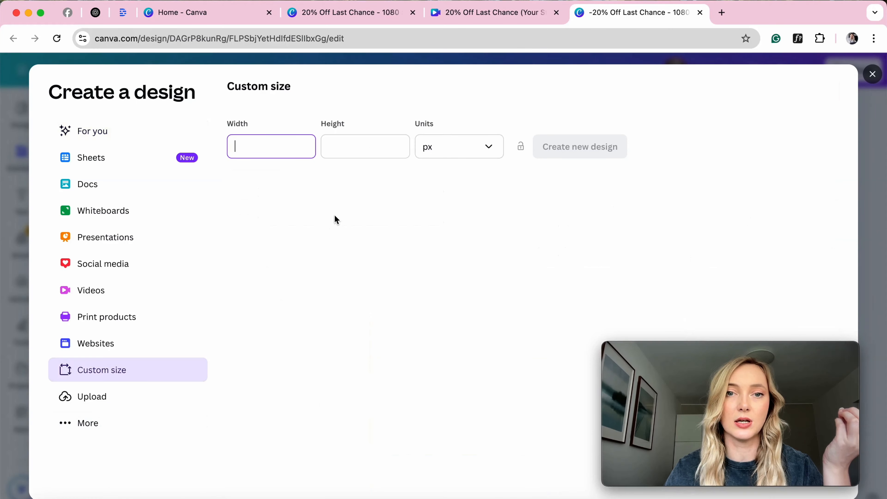
pyautogui.write('1080')
pyautogui.press('Tab')
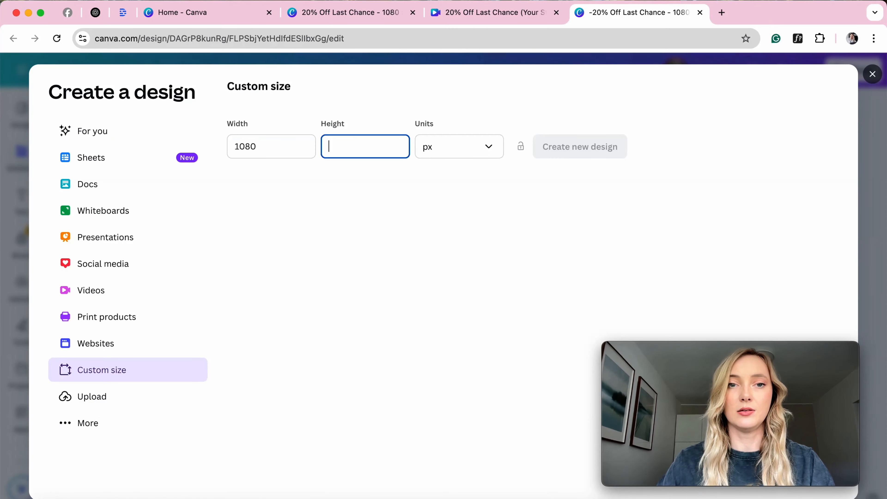
pyautogui.write('1920')
pyautogui.click(580, 141)
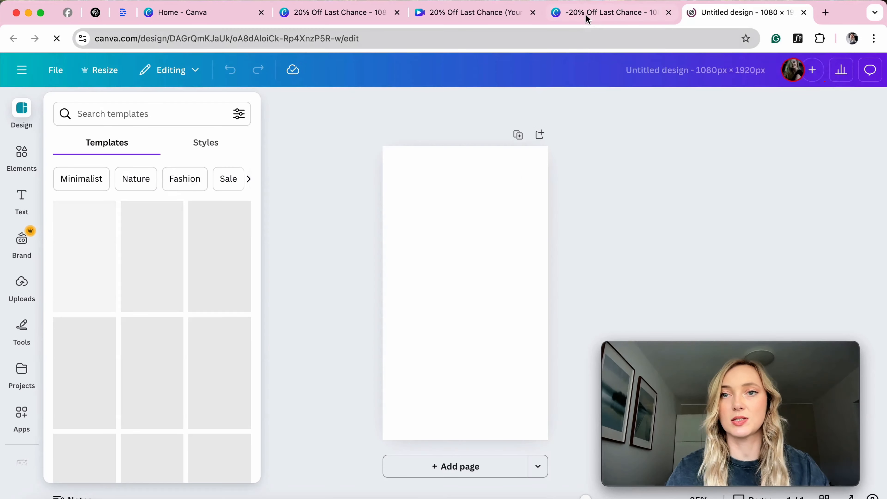
# Copy the noise image and banner text from page 2 of the square design and paste them into the blank vertical design.
pyautogui.click(499, 13)
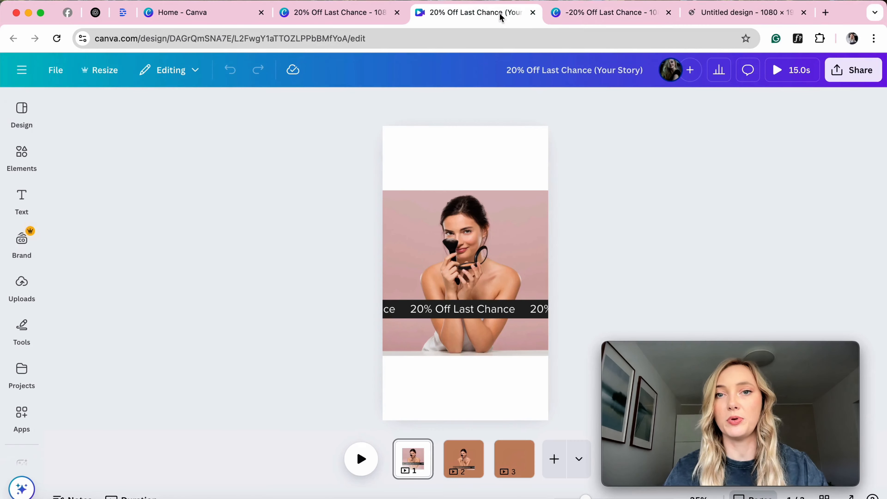
pyautogui.click(366, 22)
pyautogui.click(385, 171)
pyautogui.click(434, 160)
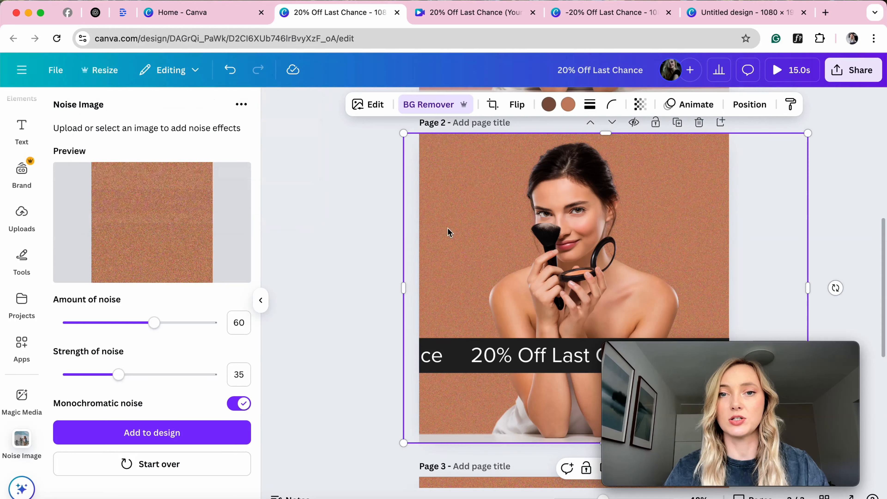
pyautogui.click(372, 237)
pyautogui.click(654, 182)
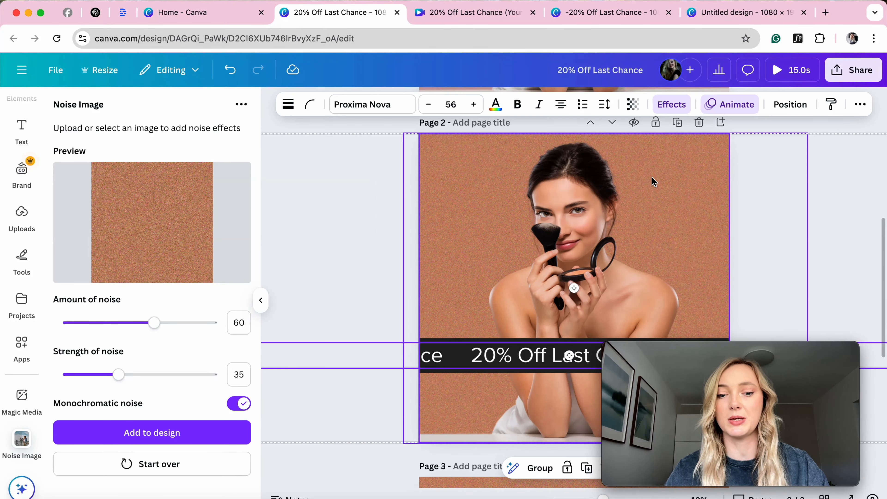
pyautogui.click(745, 12)
pyautogui.click(485, 198)
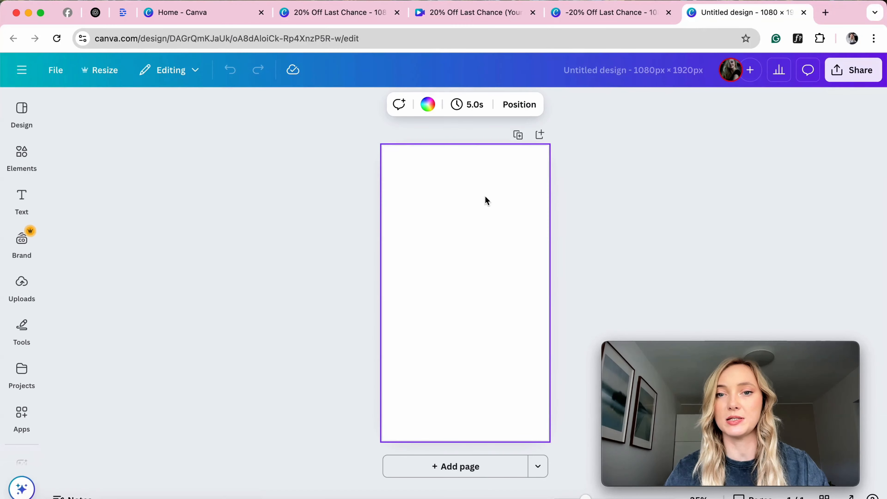
pyautogui.press('super+v')
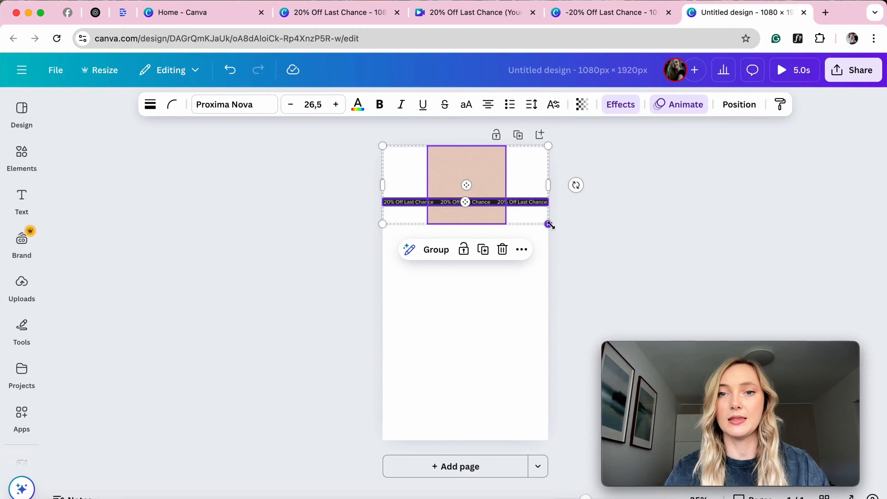
# Enlarge the pasted noise image and banner together beyond the page width, and move them down to the middle of the page.
pyautogui.moveTo(549, 224); pyautogui.dragTo(681, 285)
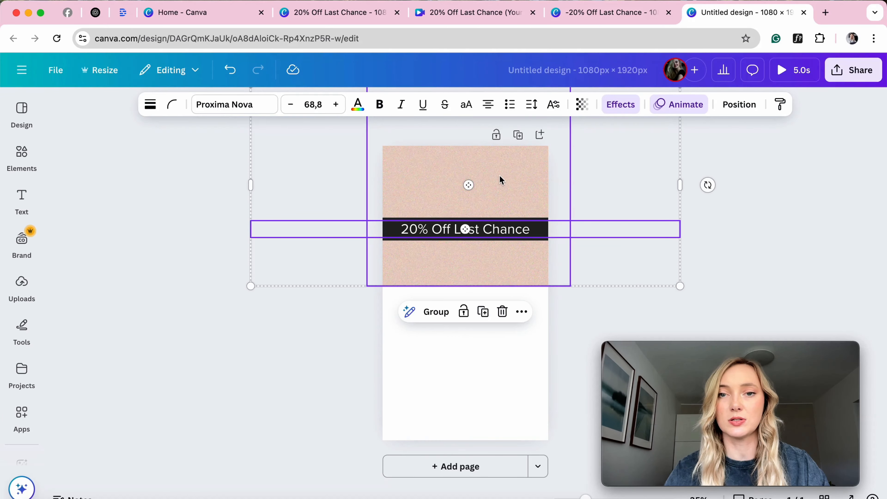
pyautogui.moveTo(502, 175); pyautogui.dragTo(501, 287)
pyautogui.click(430, 237)
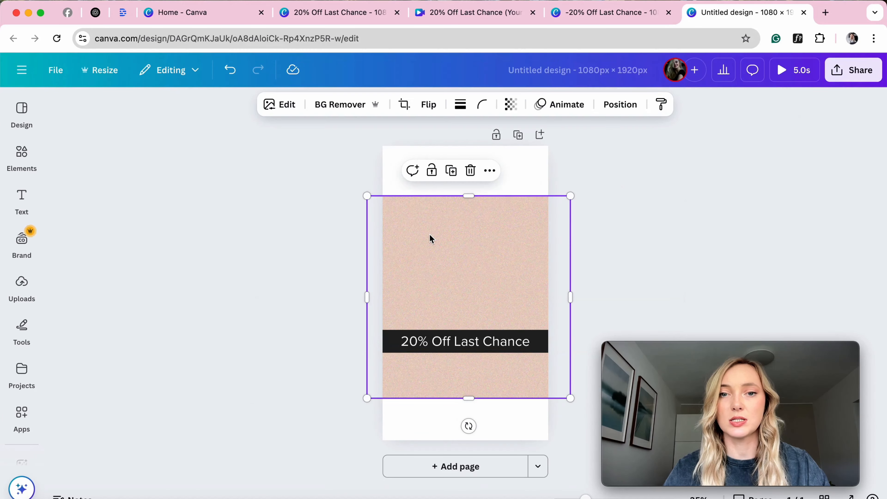
pyautogui.click(300, 233)
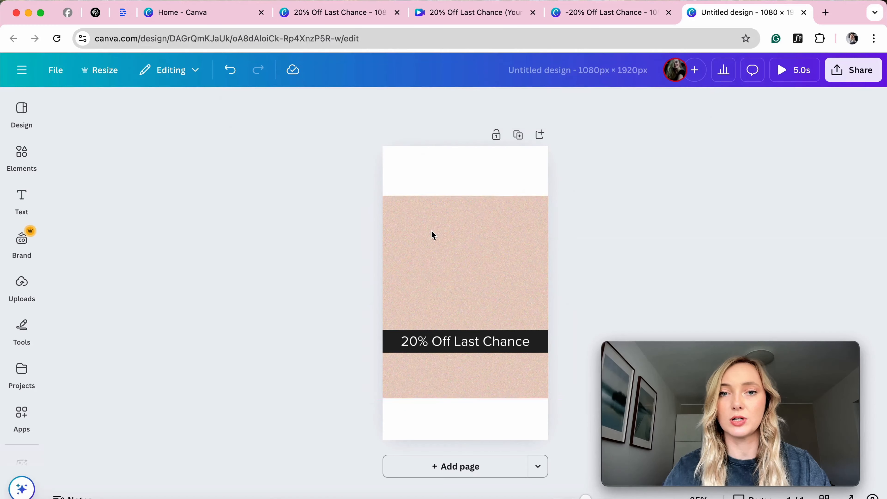
pyautogui.moveTo(487, 229); pyautogui.dragTo(657, 222)
pyautogui.press('super+z')
pyautogui.click(453, 236)
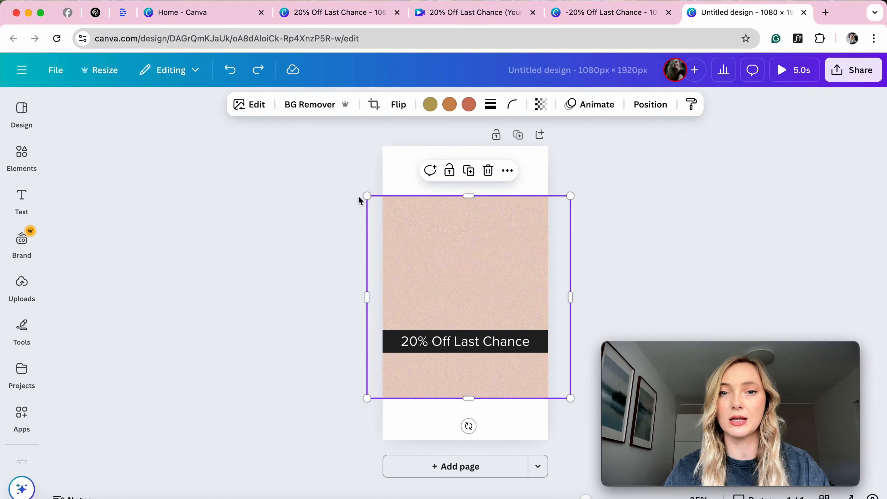
pyautogui.moveTo(349, 183); pyautogui.dragTo(561, 417)
pyautogui.click(453, 243)
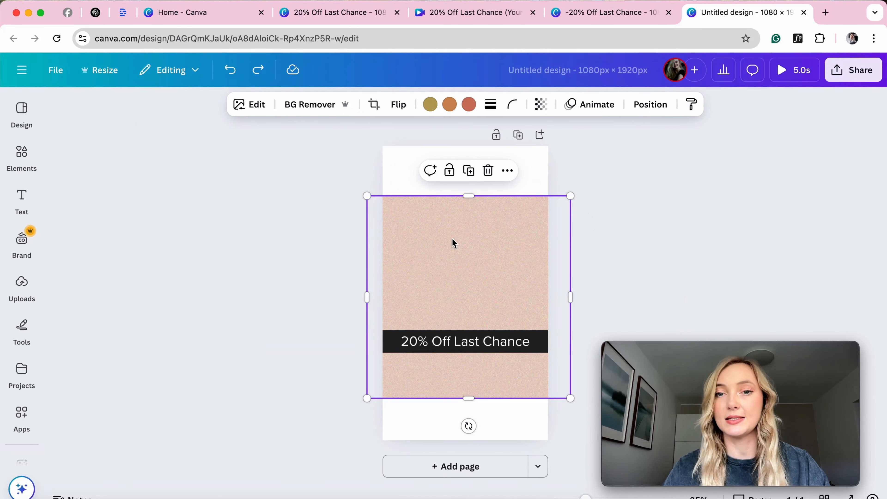
# Copy the cutout photo from page 2 of the square design into the vertical design and fit it over the noise image.
pyautogui.click(350, 13)
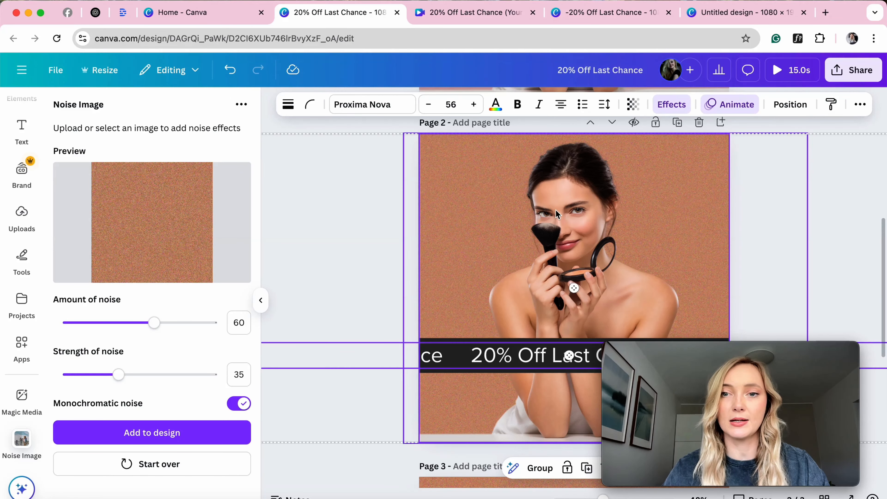
pyautogui.click(753, 18)
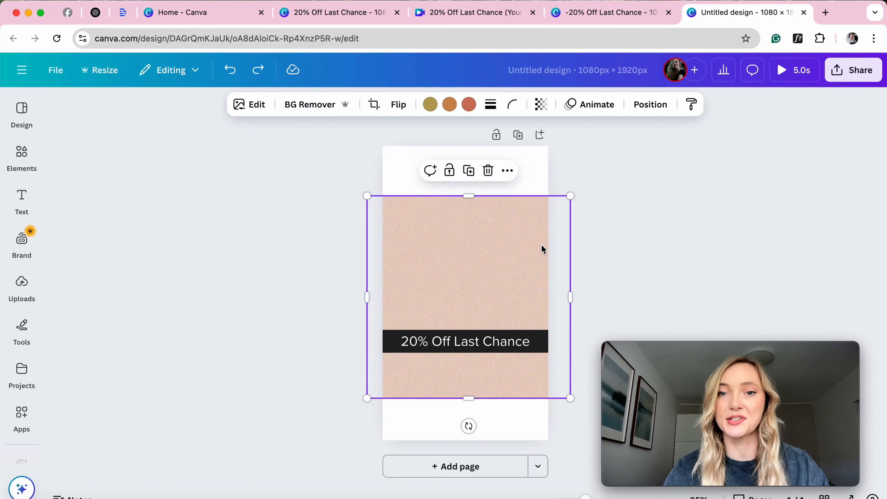
pyautogui.hotkey('ctrl', 'v')
pyautogui.moveTo(456, 216); pyautogui.dragTo(473, 305)
pyautogui.moveTo(563, 234); pyautogui.dragTo(616, 198)
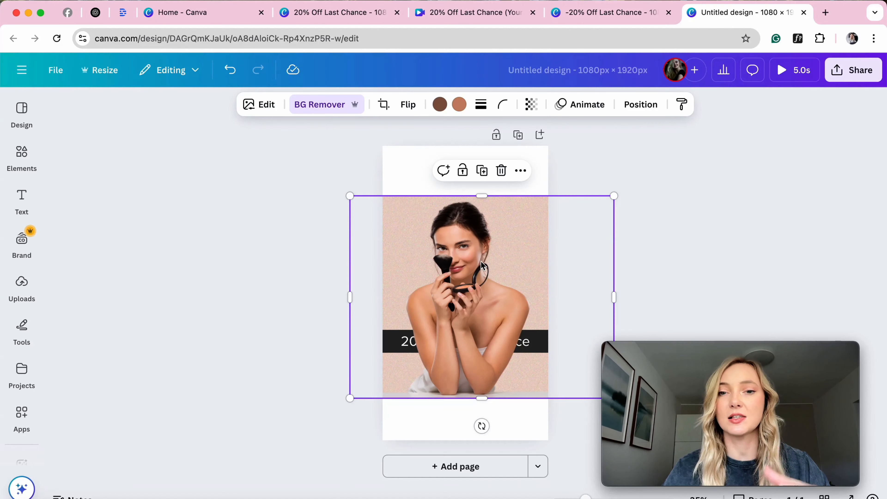
pyautogui.press('super+bracketleft')
pyautogui.press('super+bracketright')
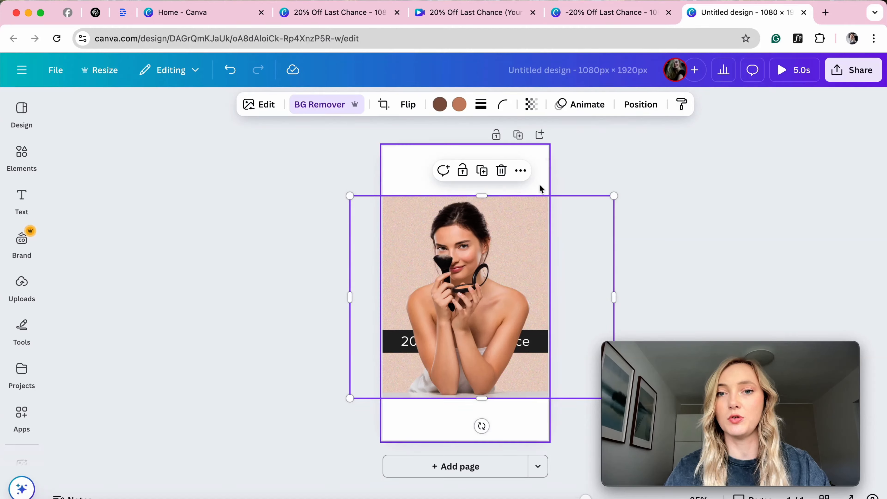
# Fill the vertical page with the noise image, place the cutout photo on its right side over the lowered banner, and preview the animation.
pyautogui.moveTo(481, 195); pyautogui.dragTo(497, 137)
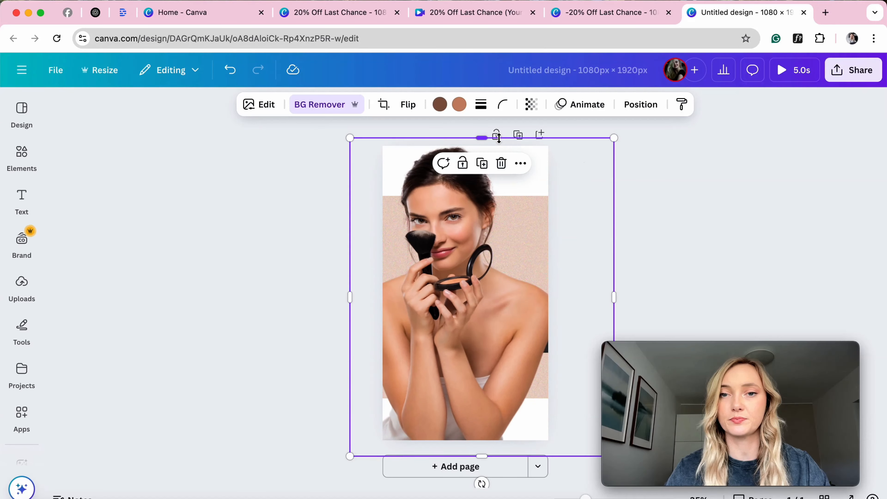
pyautogui.moveTo(484, 241); pyautogui.dragTo(435, 241)
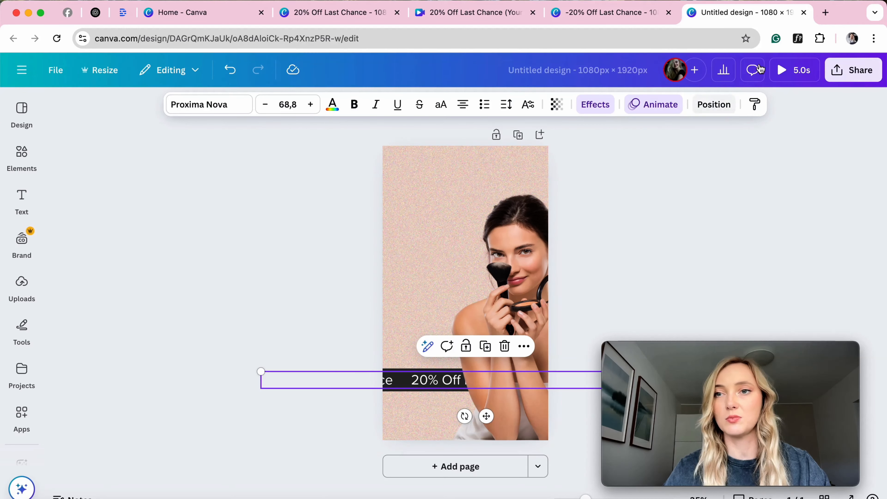
pyautogui.click(795, 70)
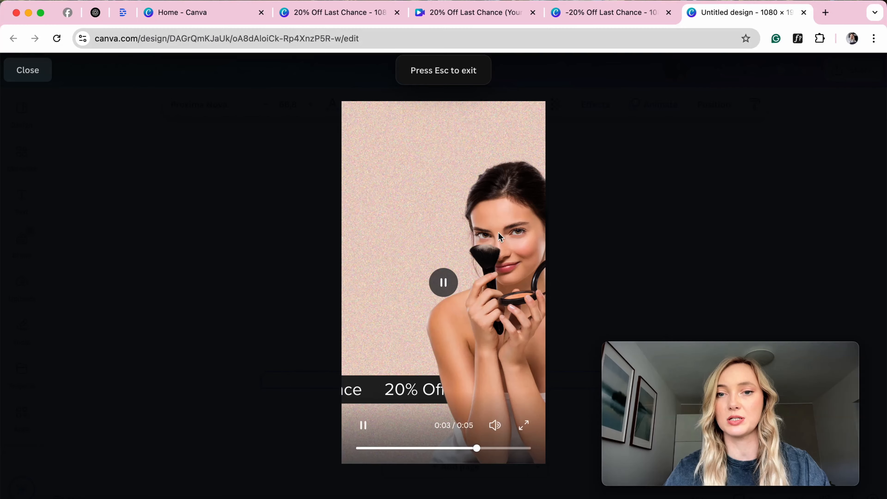
pyautogui.press('Escape')
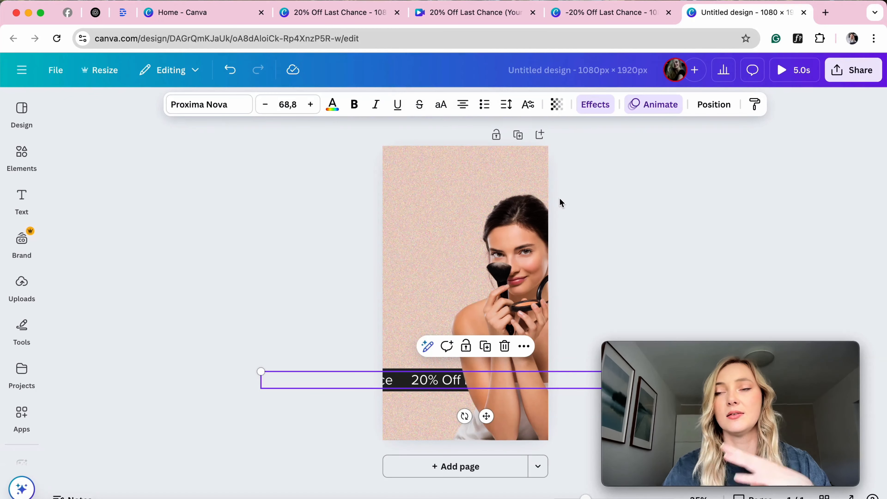
# Switch to the resized Story copy and enlarge page 1's photo until it covers the full page height.
pyautogui.click(583, 17)
pyautogui.click(524, 15)
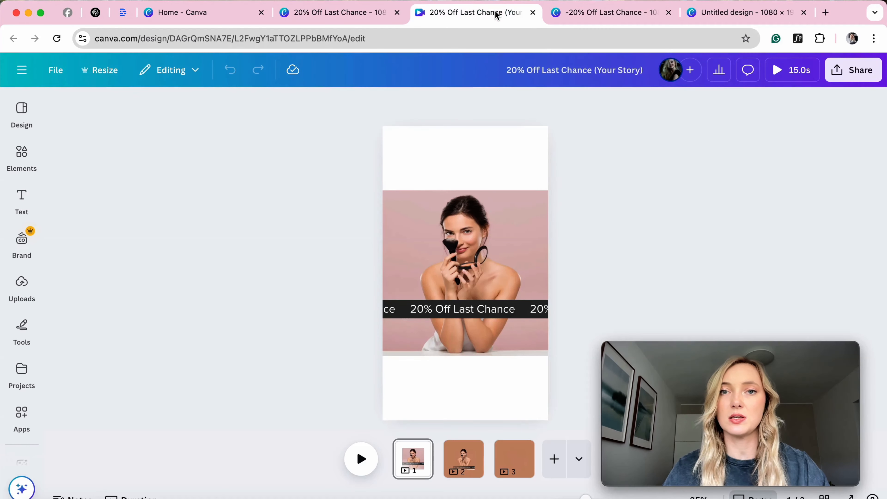
pyautogui.click(348, 14)
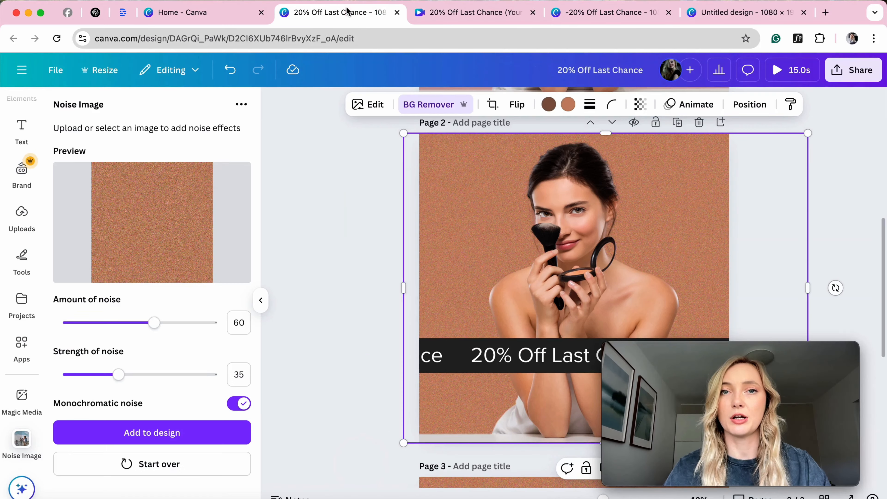
pyautogui.click(442, 15)
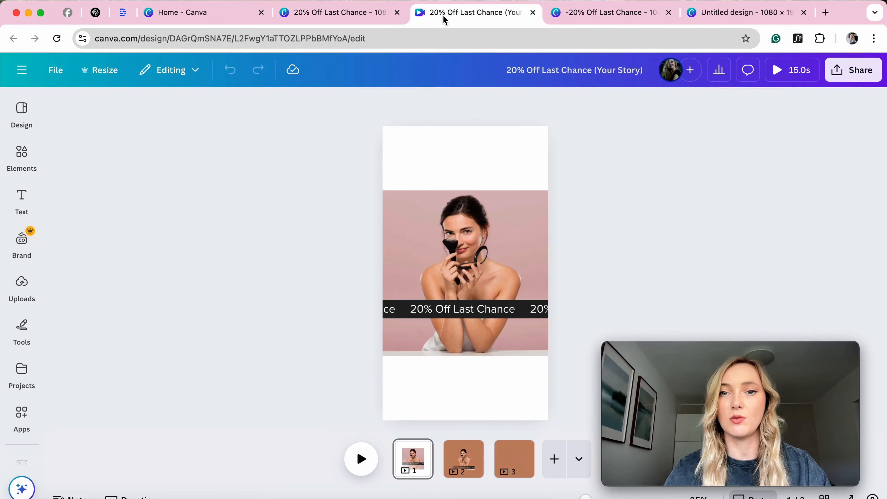
pyautogui.click(403, 228)
pyautogui.moveTo(466, 190); pyautogui.dragTo(508, 127)
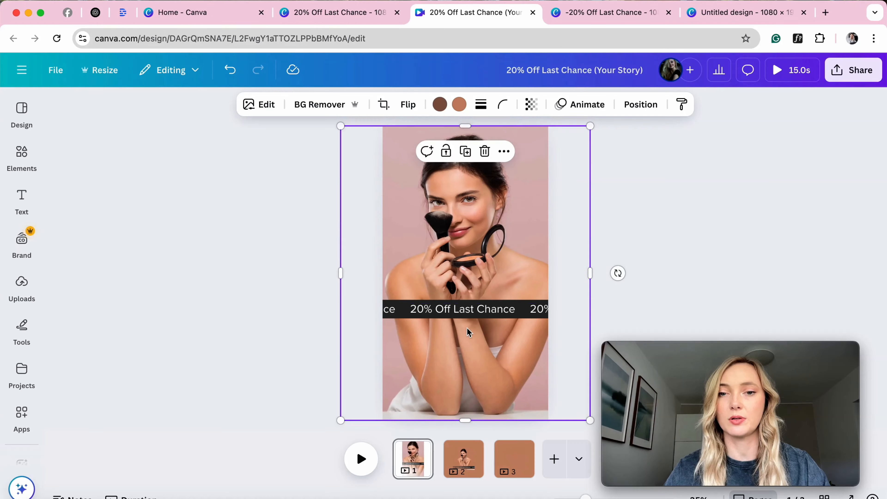
# Enlarge the banner text on page 1 of the Story copy to size 68,9 and move it slightly lower.
pyautogui.click(507, 309)
pyautogui.moveTo(638, 300); pyautogui.dragTo(691, 297)
pyautogui.moveTo(511, 311); pyautogui.dragTo(520, 339)
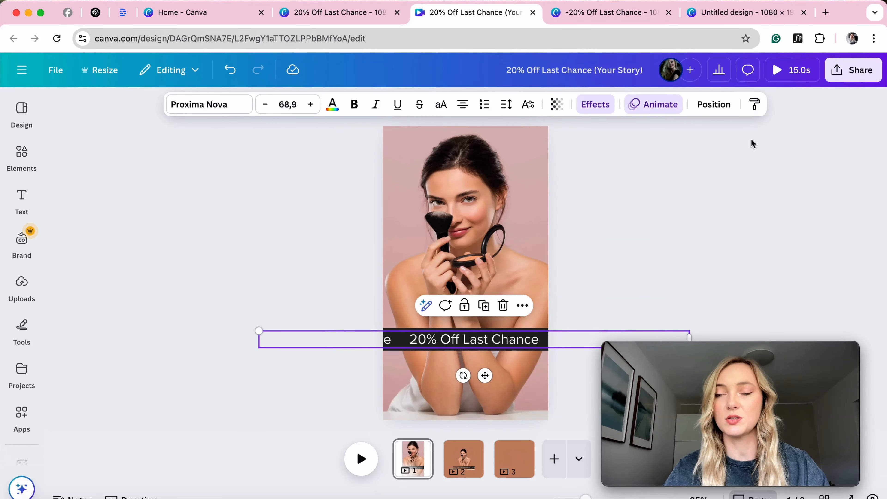
# Preview the Story copy's animation to check the scrolling banner over the full-page photo.
pyautogui.click(787, 70)
pyautogui.press('Escape')
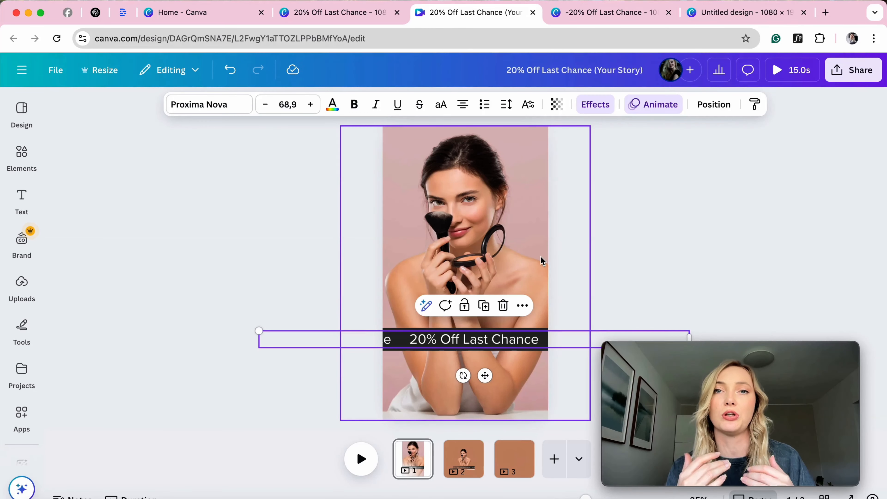
pyautogui.click(587, 186)
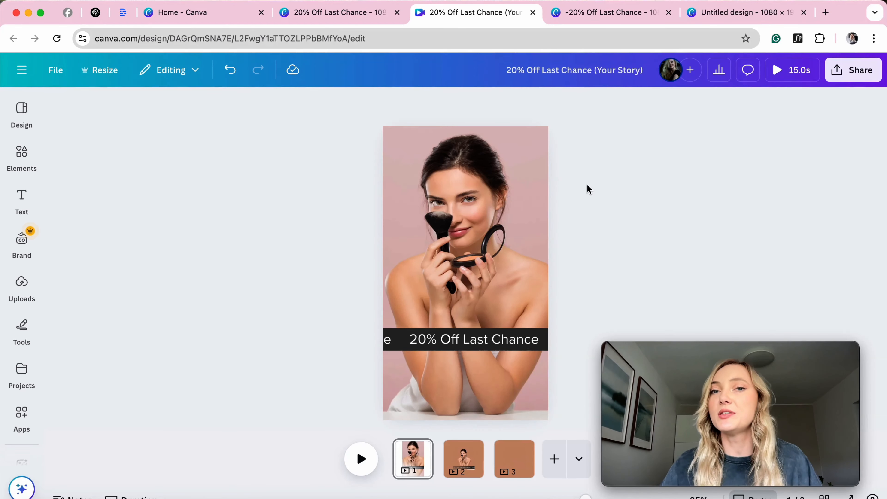